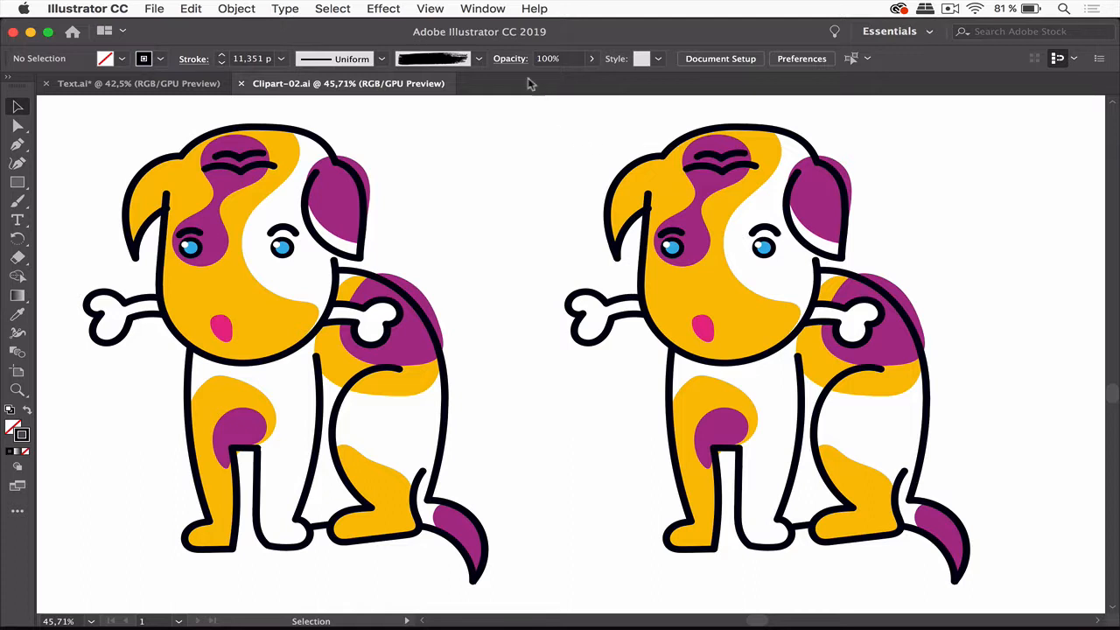
Examine the path structure of both dogs in Outline view and return to the normal preview
{"action": "left_click", "coordinate": [437, 9]}
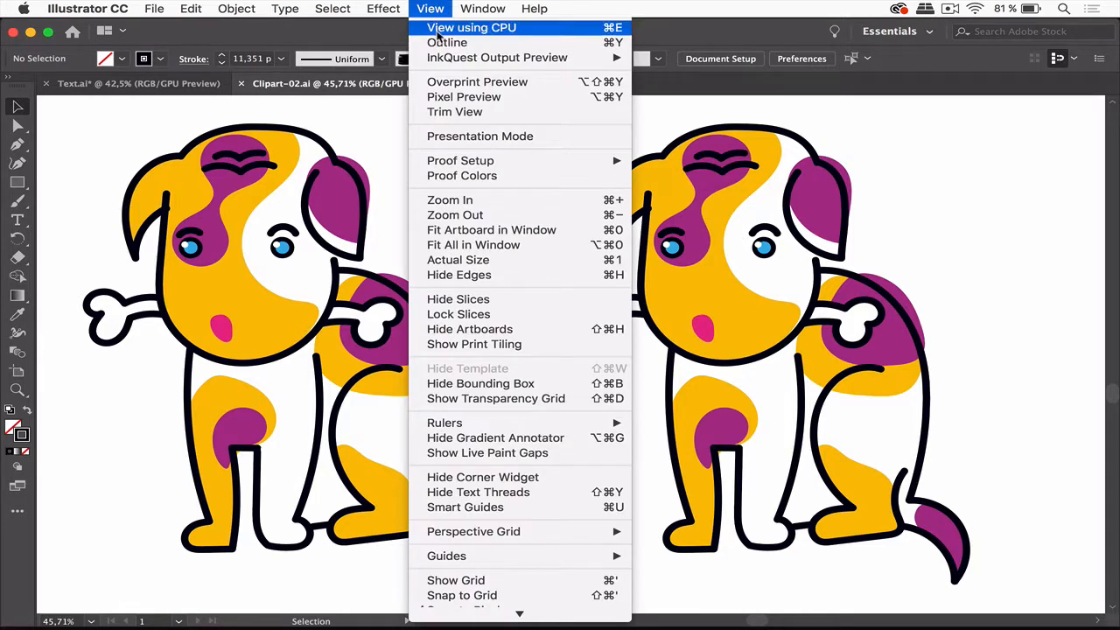
{"action": "left_click", "coordinate": [445, 42]}
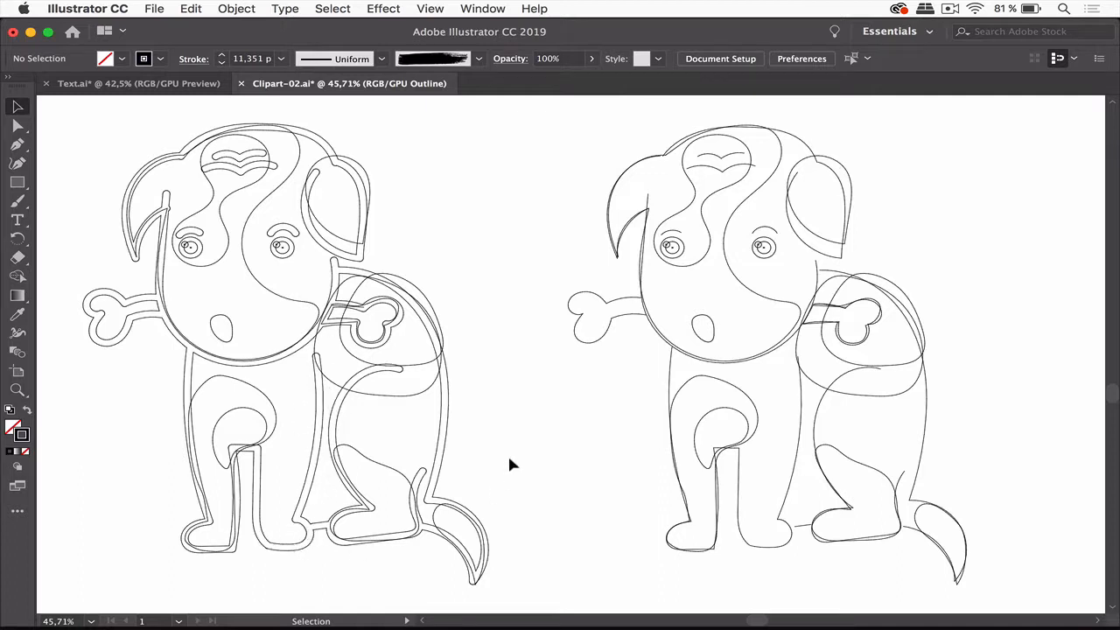
{"action": "key", "text": "super+y"}
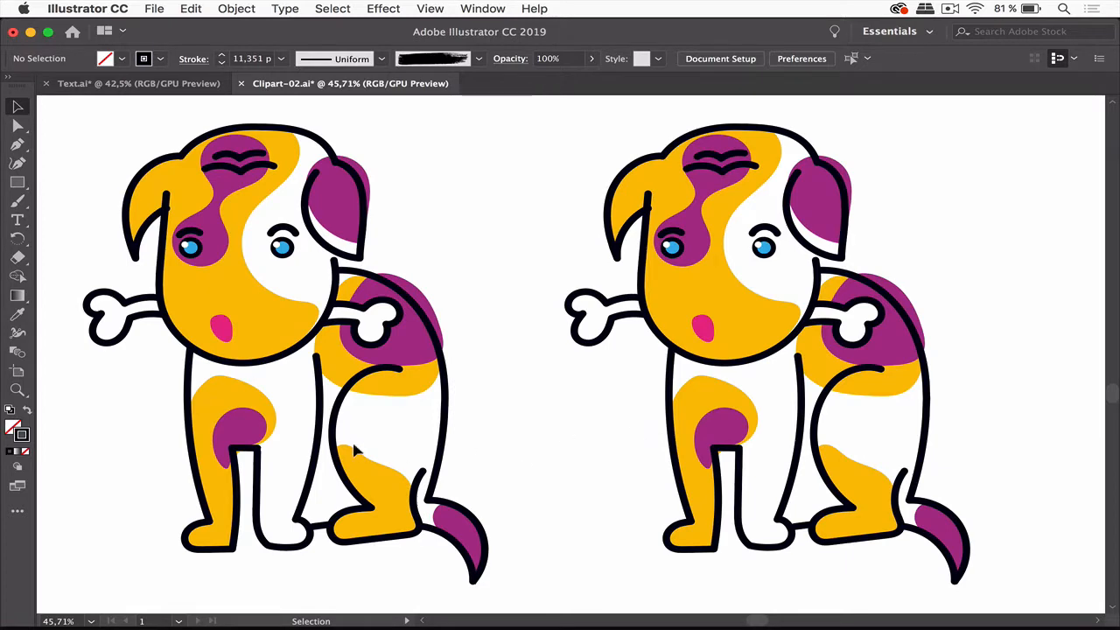
Compare the left dog's black outline group with the right dog's front-leg path by selecting each, and clear the selection
{"action": "left_click", "coordinate": [328, 438]}
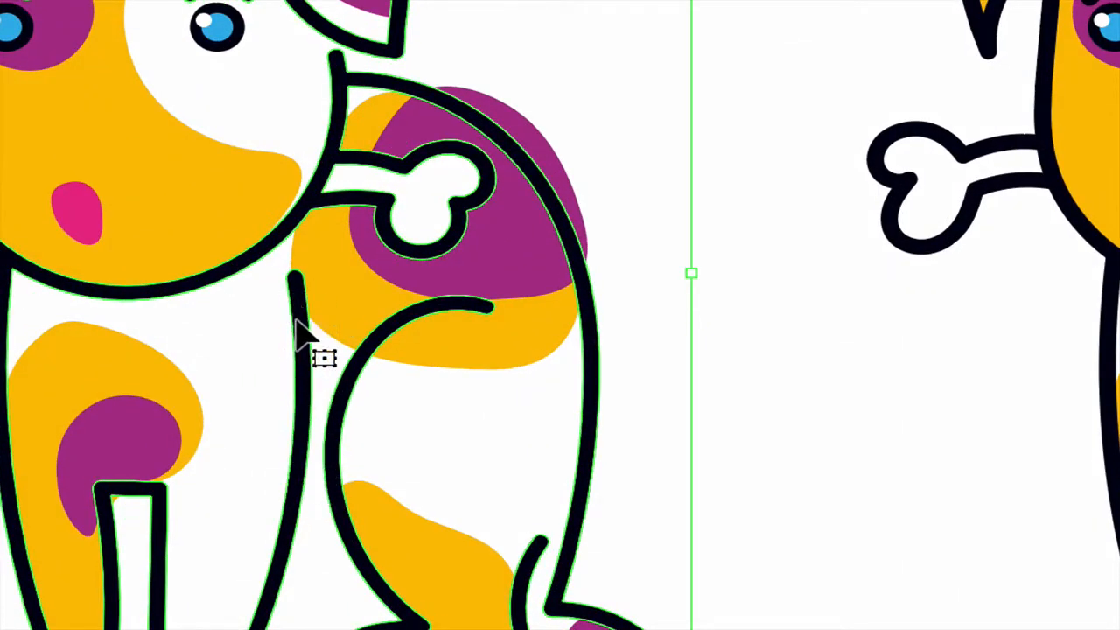
{"action": "scroll", "coordinate": [613, 371], "scroll_direction": "right", "scroll_amount": 8}
{"action": "scroll", "coordinate": [612, 385], "scroll_direction": "right", "scroll_amount": 3}
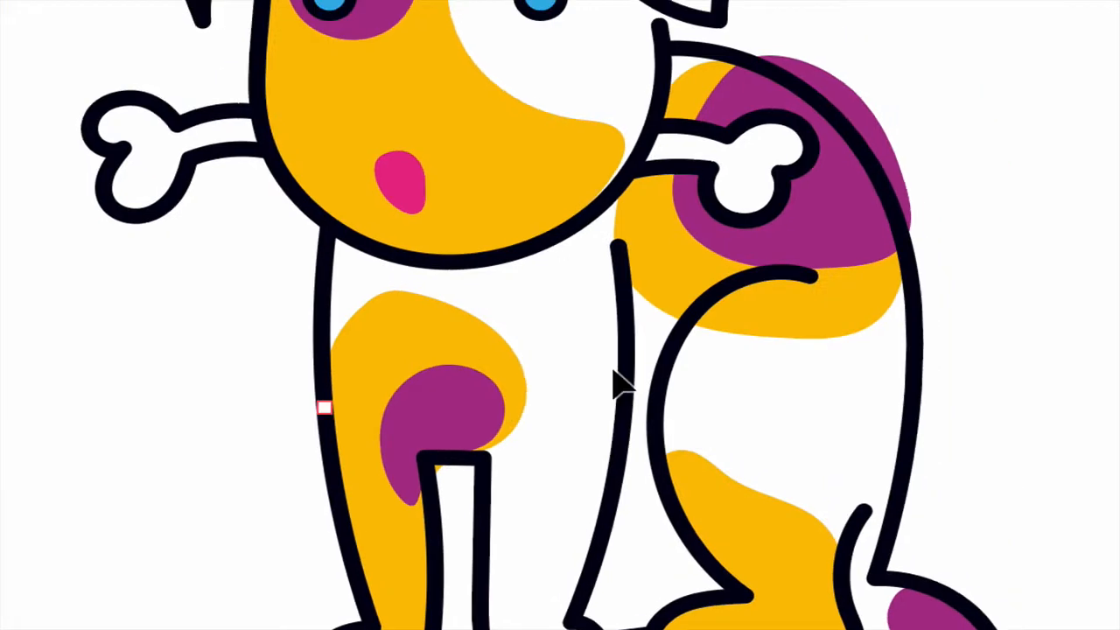
{"action": "left_click", "coordinate": [624, 398]}
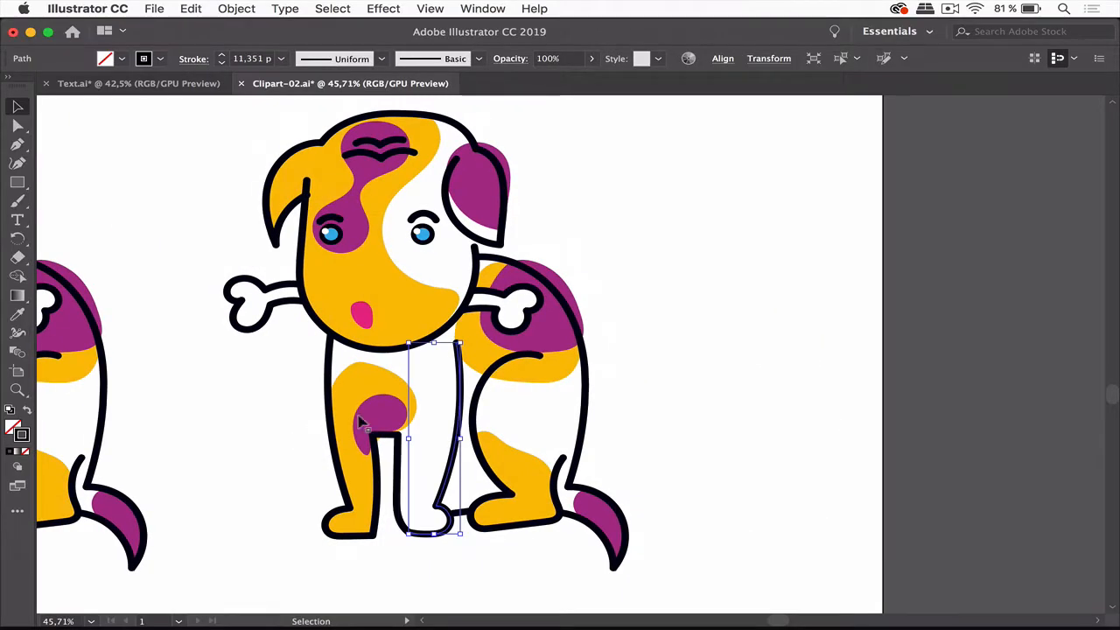
{"action": "scroll", "coordinate": [292, 409], "scroll_direction": "left", "scroll_amount": 5}
{"action": "scroll", "coordinate": [293, 413], "scroll_direction": "left", "scroll_amount": 5}
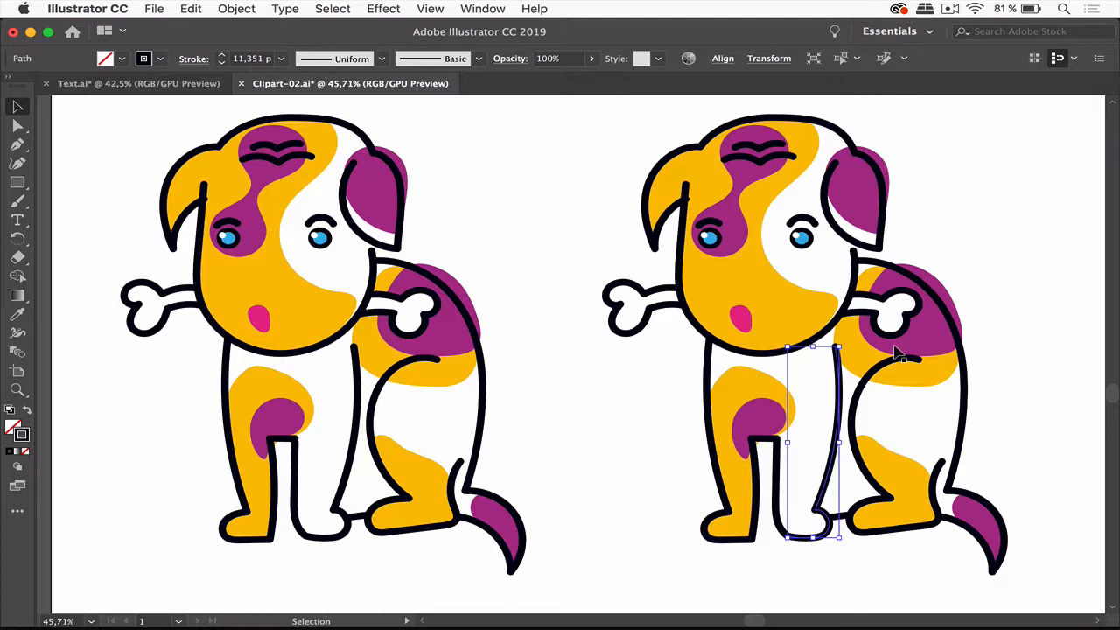
{"action": "left_click", "coordinate": [1011, 327]}
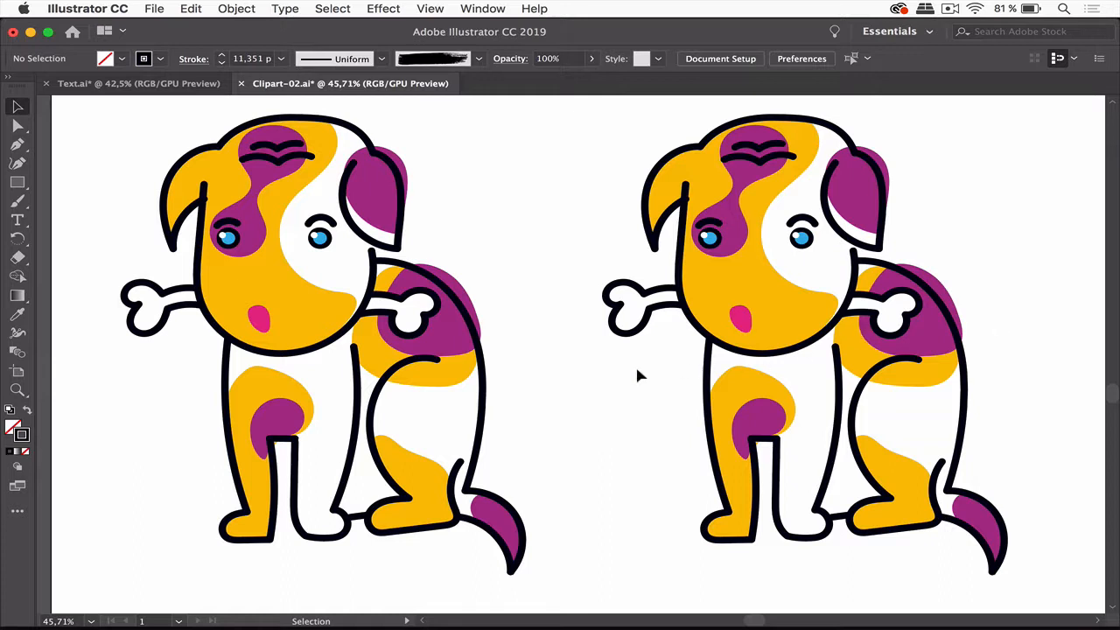
Select the right dog's front-leg path and show the full set of Stroke options beside the artwork
{"action": "left_click", "coordinate": [480, 409]}
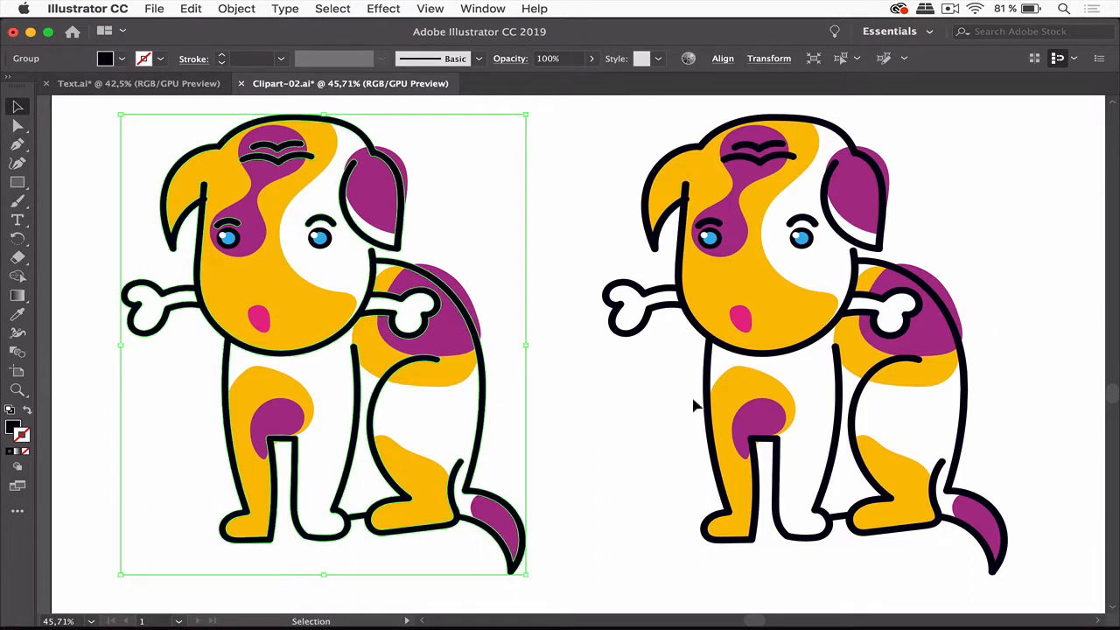
{"action": "left_click", "coordinate": [838, 405]}
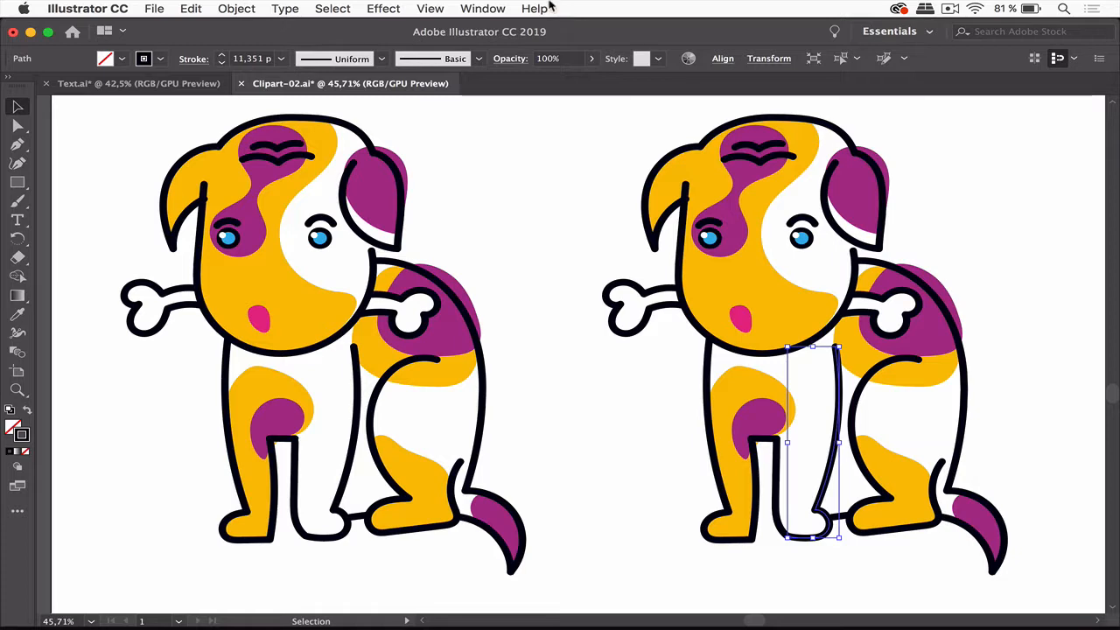
{"action": "left_click", "coordinate": [487, 9]}
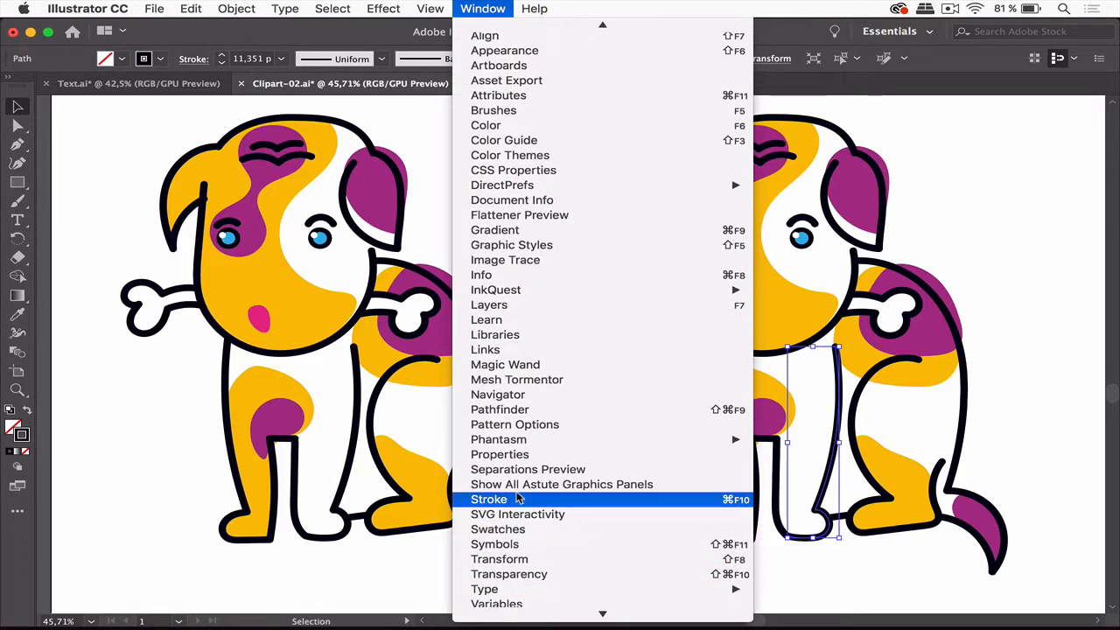
{"action": "left_click", "coordinate": [519, 499]}
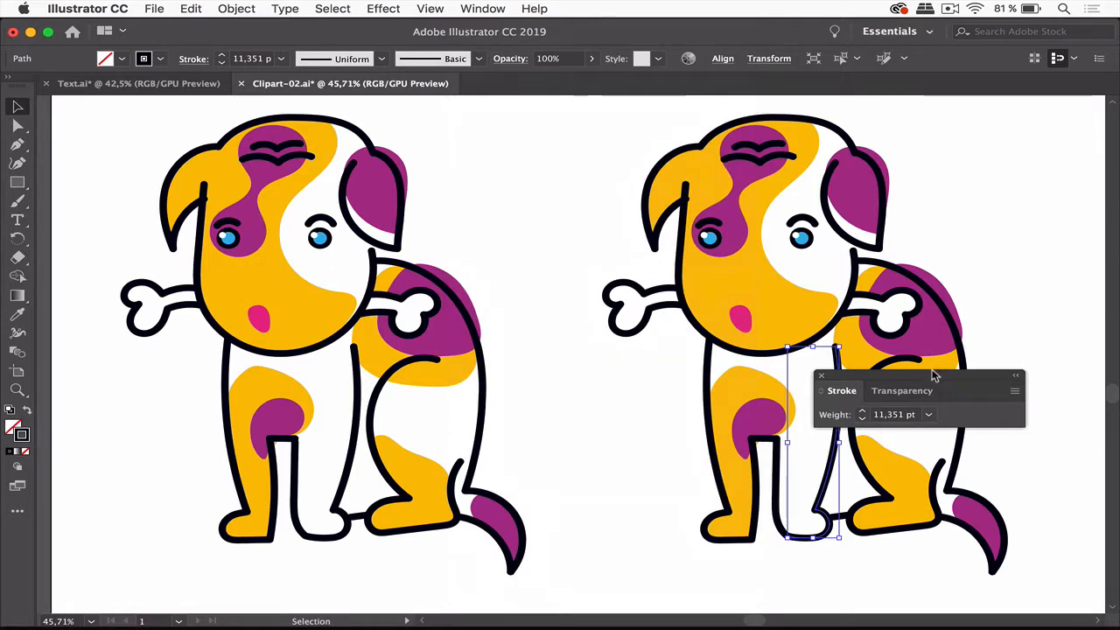
{"action": "left_click_drag", "start_coordinate": [935, 378], "coordinate": [981, 150]}
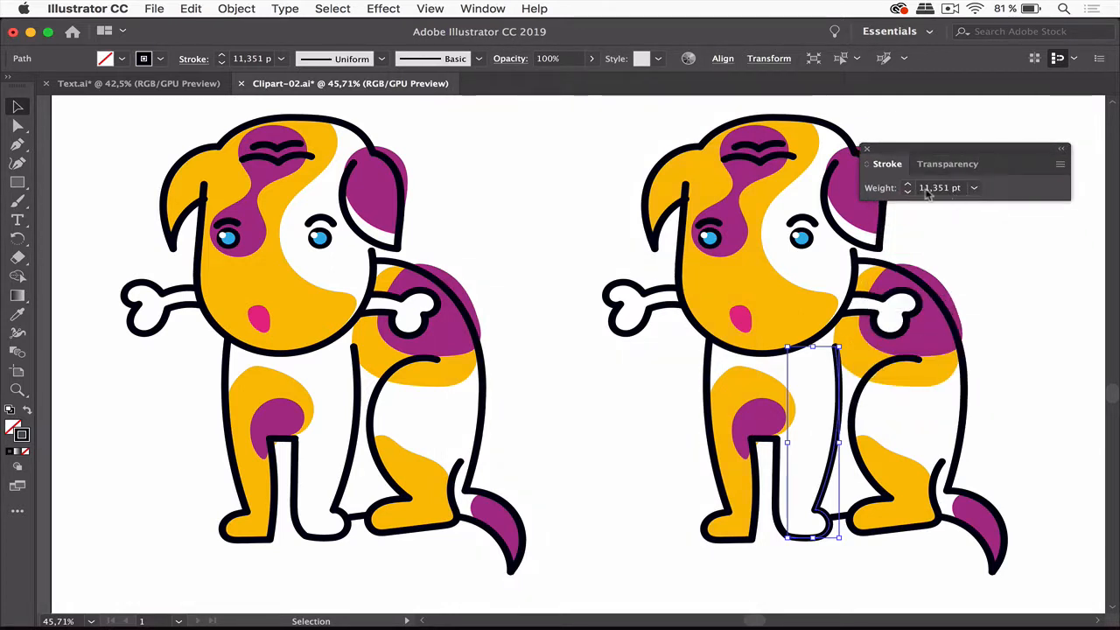
{"action": "left_click", "coordinate": [1061, 166]}
{"action": "left_click", "coordinate": [1046, 173]}
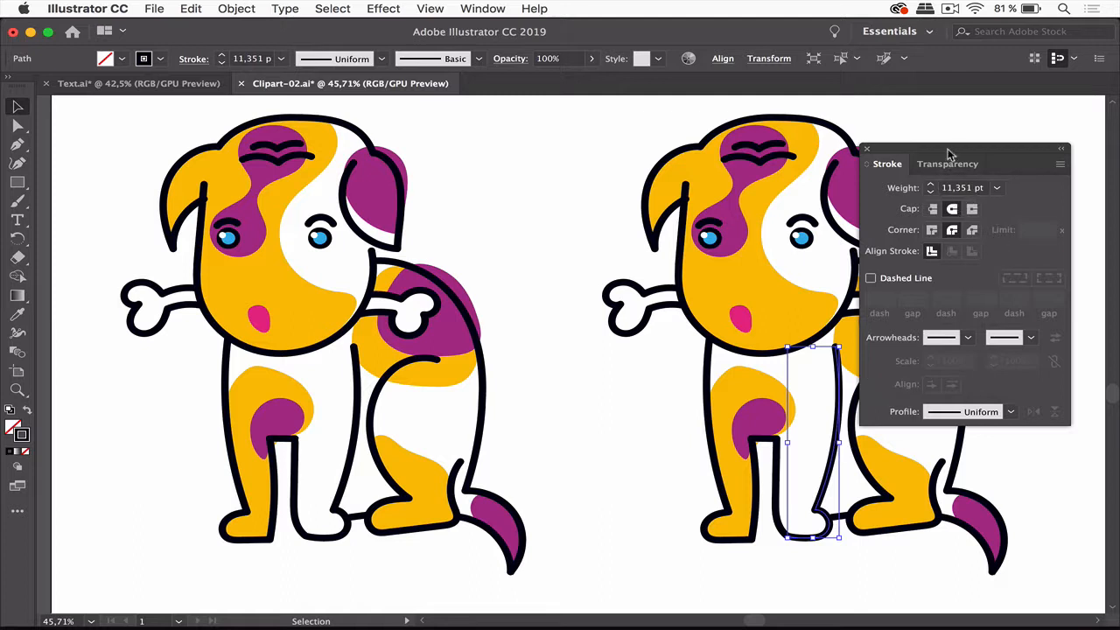
{"action": "left_click_drag", "start_coordinate": [950, 155], "coordinate": [975, 129]}
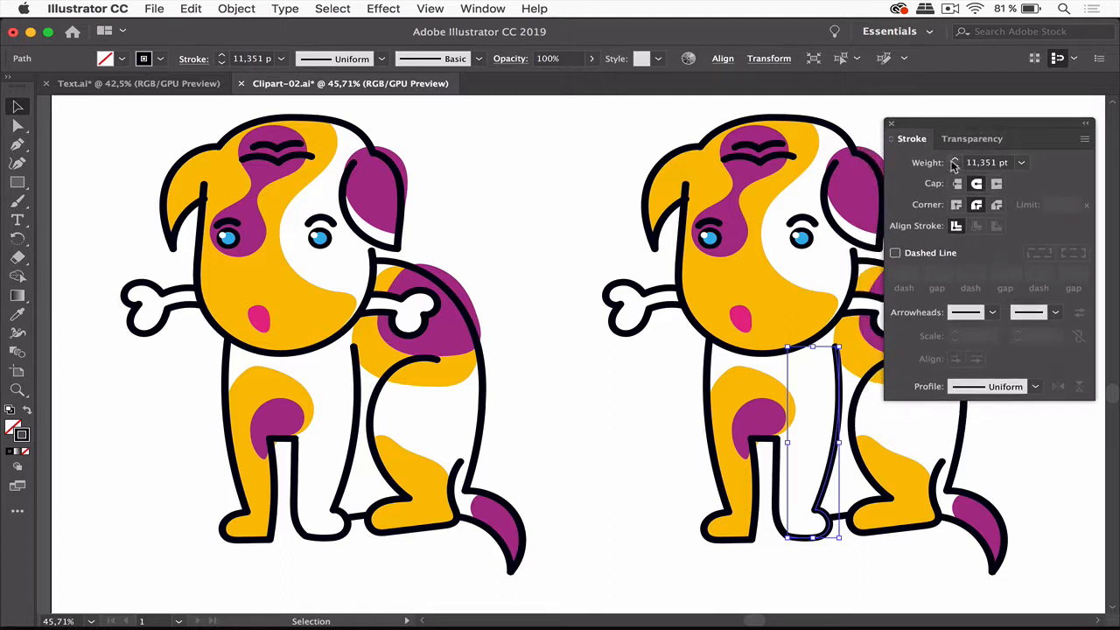
Try heavier stroke weights on the front-leg path, set it to 12 pt, deselect it and close the Stroke options
{"action": "left_click", "coordinate": [955, 159]}
{"action": "left_click", "coordinate": [956, 159]}
{"action": "left_click", "coordinate": [956, 159]}
{"action": "left_click", "coordinate": [955, 160]}
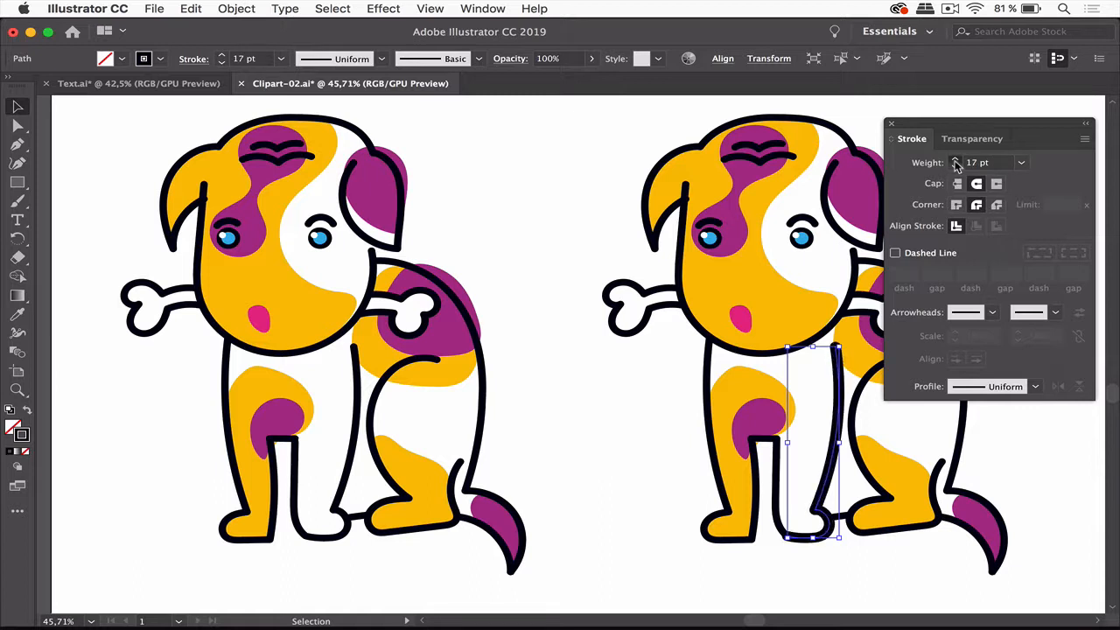
{"action": "left_click", "coordinate": [955, 160]}
{"action": "left_click", "coordinate": [955, 160]}
{"action": "left_click", "coordinate": [956, 166]}
{"action": "left_click", "coordinate": [955, 166]}
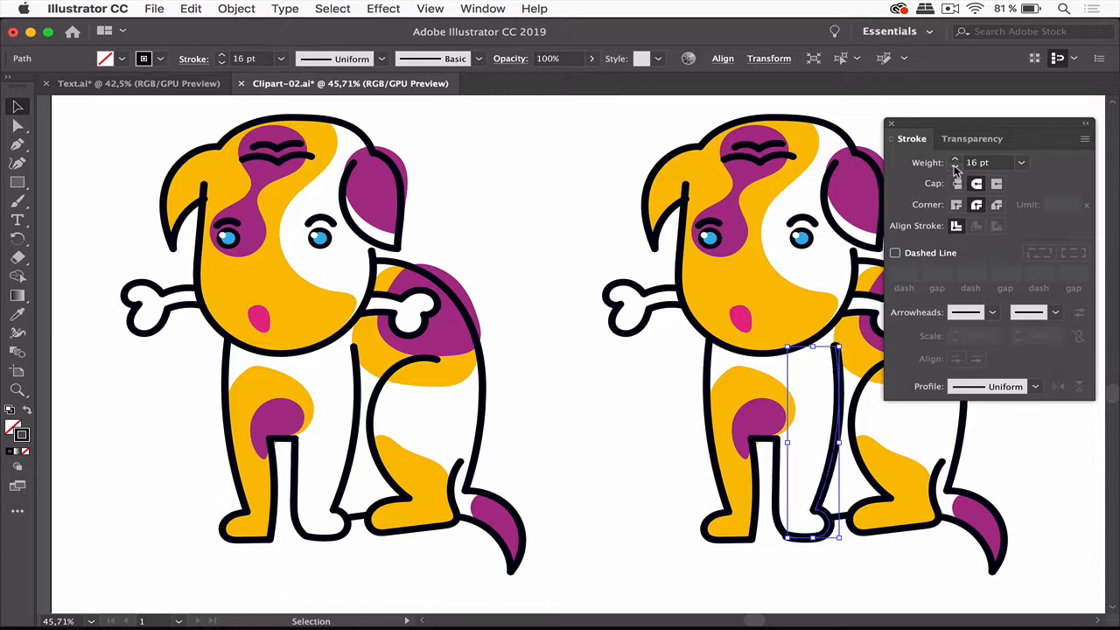
{"action": "left_click", "coordinate": [955, 166]}
{"action": "left_click", "coordinate": [955, 166]}
{"action": "left_click", "coordinate": [955, 166]}
{"action": "left_click", "coordinate": [955, 166]}
{"action": "left_click", "coordinate": [956, 166]}
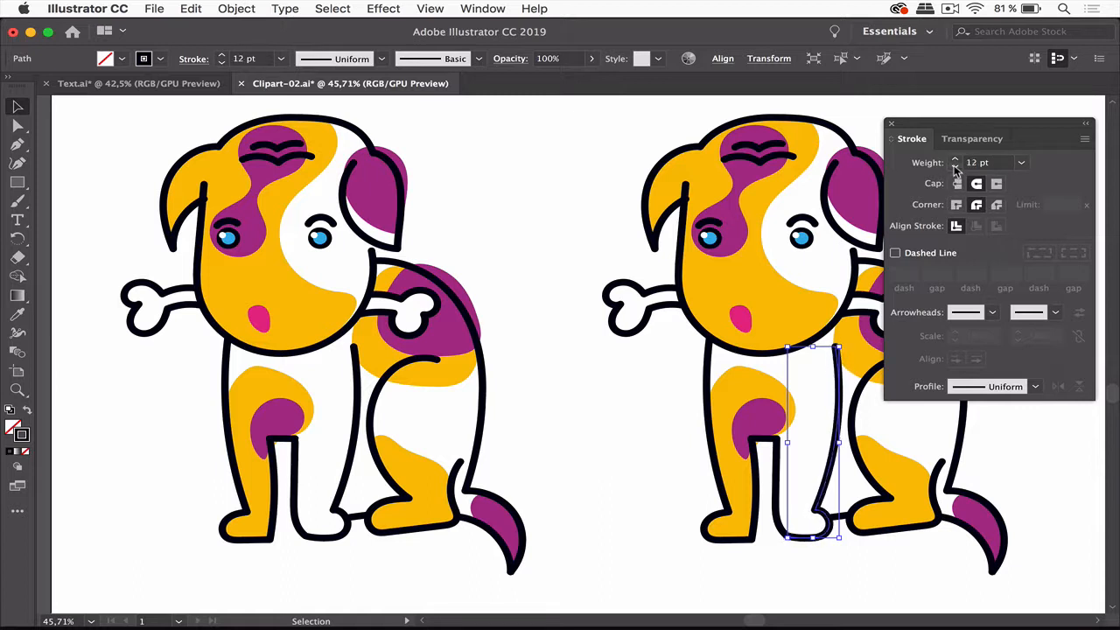
{"action": "left_click", "coordinate": [627, 403]}
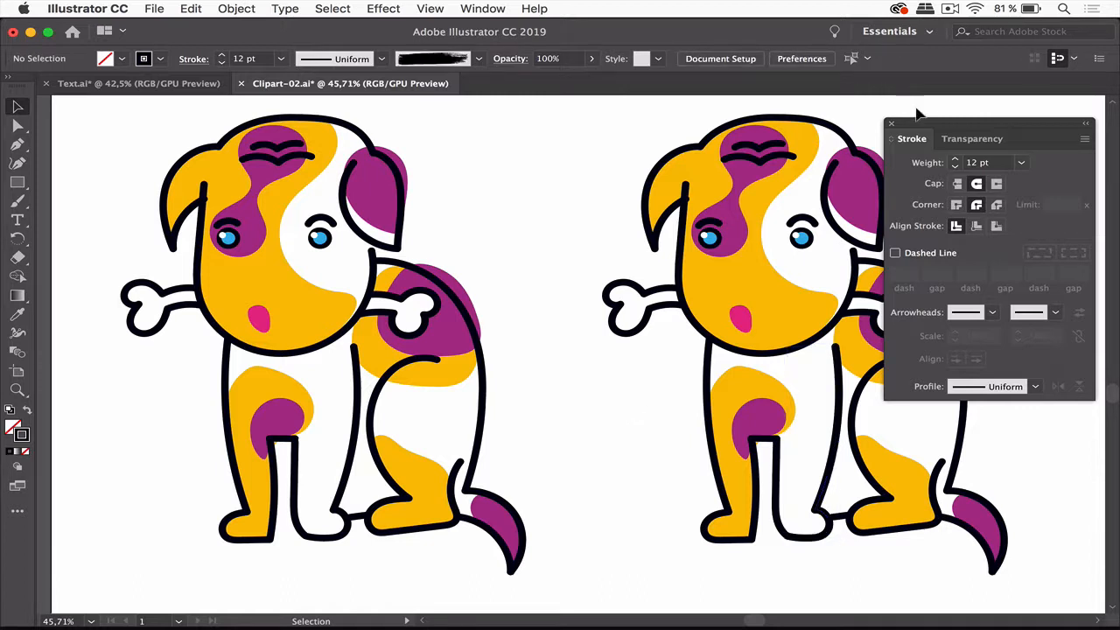
{"action": "left_click", "coordinate": [891, 123]}
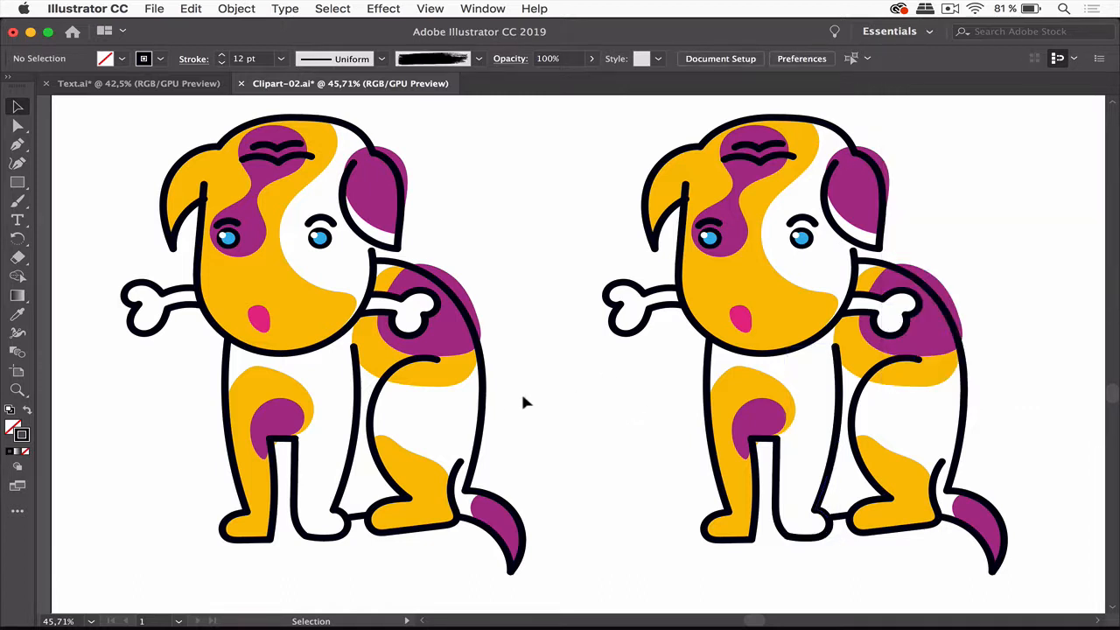
Start Offset Path on the left dog's black outline group with the preview enabled
{"action": "left_click", "coordinate": [483, 414]}
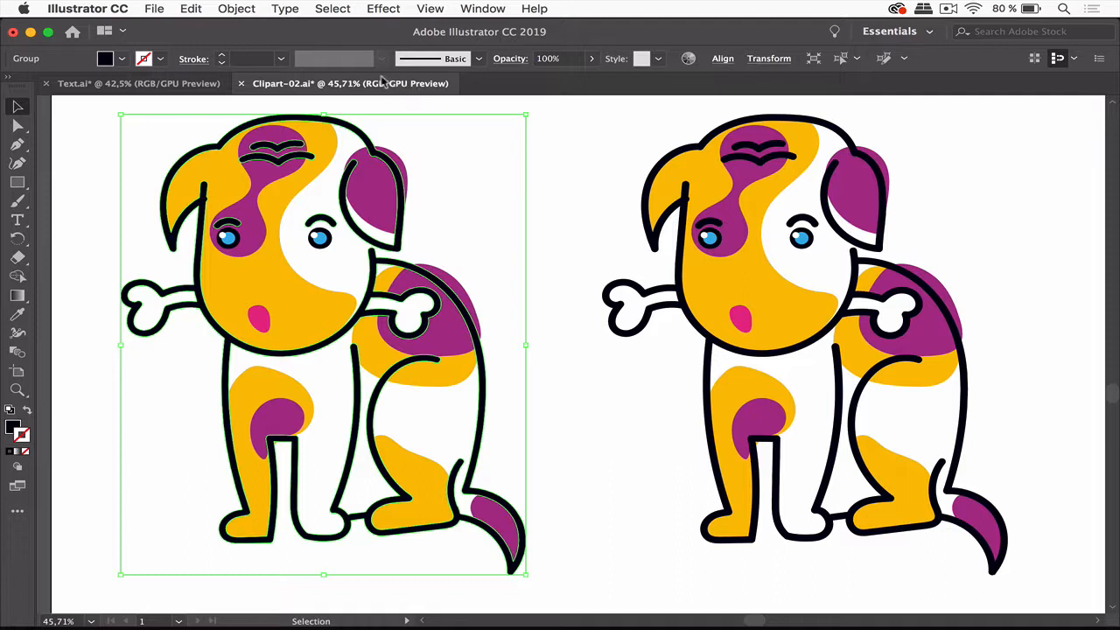
{"action": "left_click", "coordinate": [238, 8]}
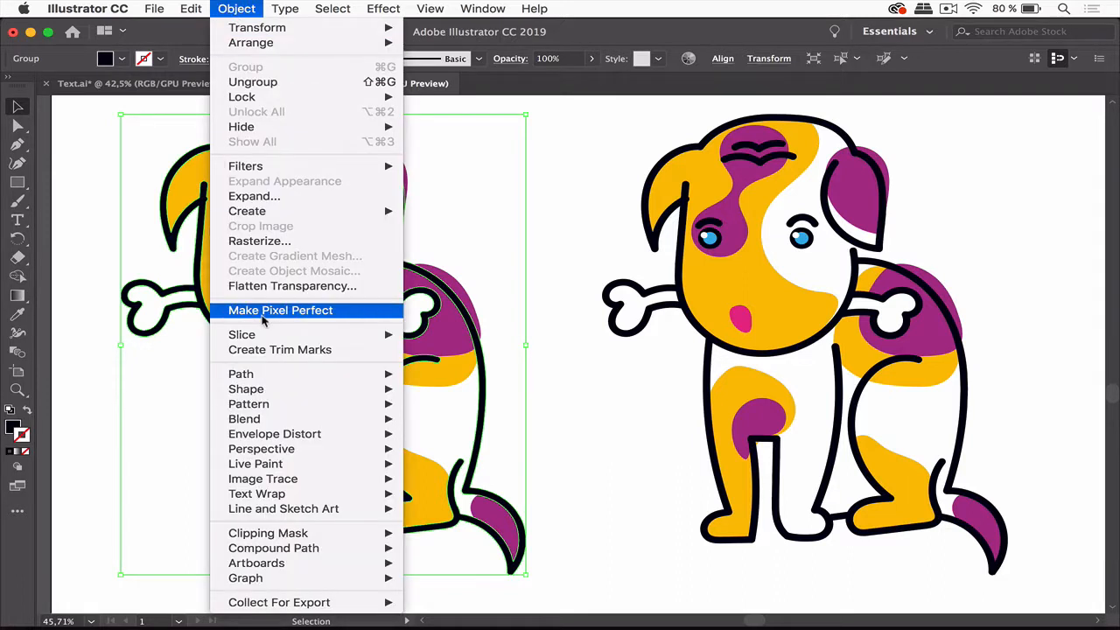
{"action": "mouse_move", "coordinate": [243, 375]}
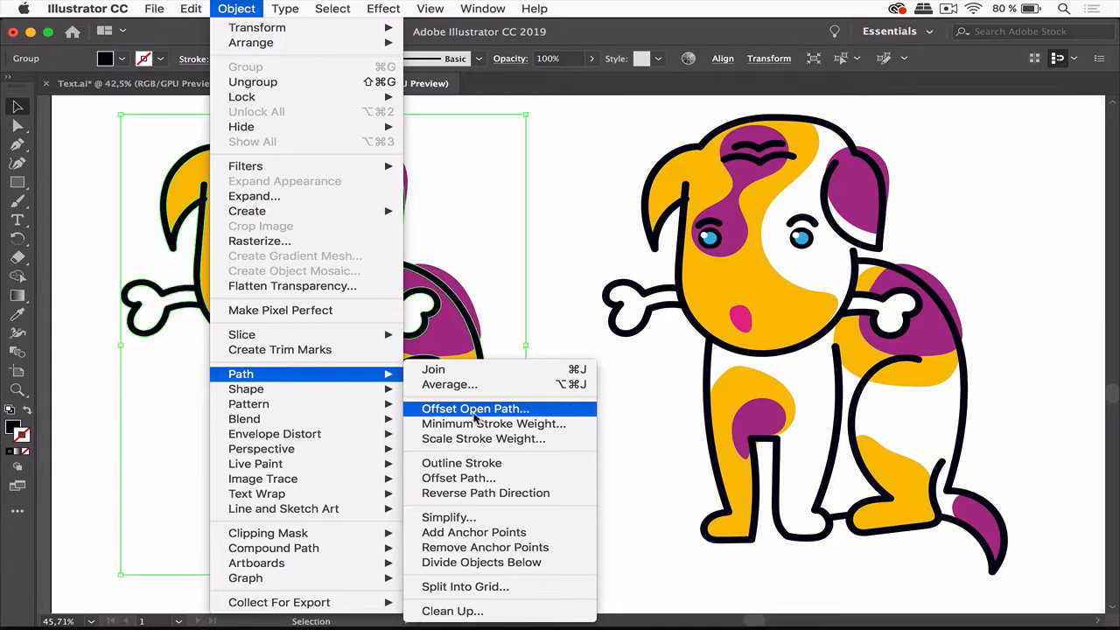
{"action": "left_click", "coordinate": [484, 479]}
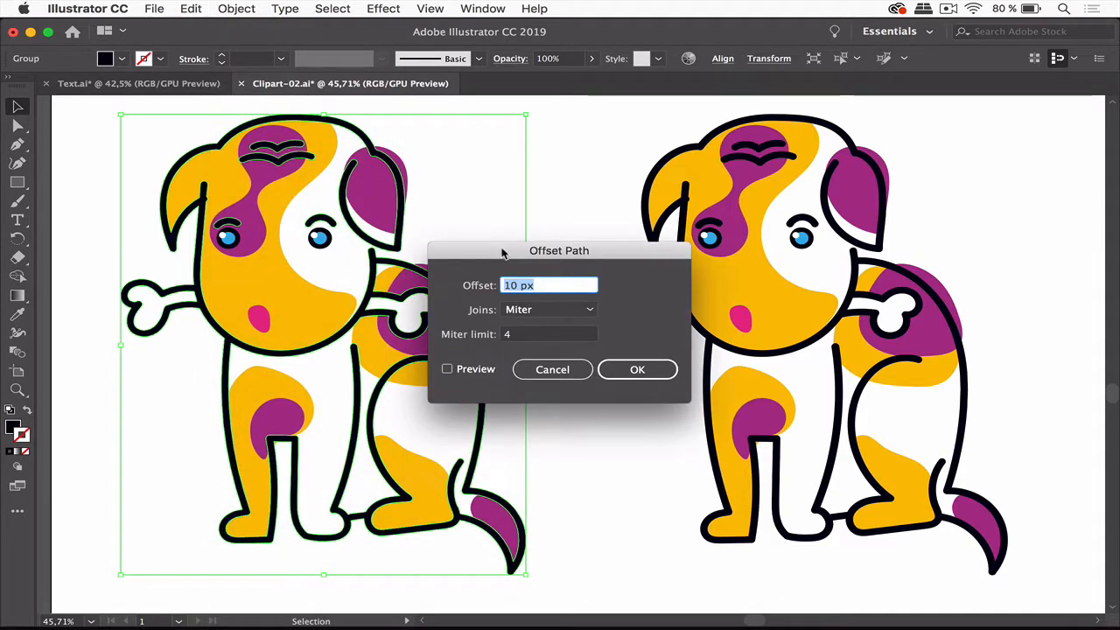
{"action": "left_click_drag", "start_coordinate": [502, 251], "coordinate": [577, 177]}
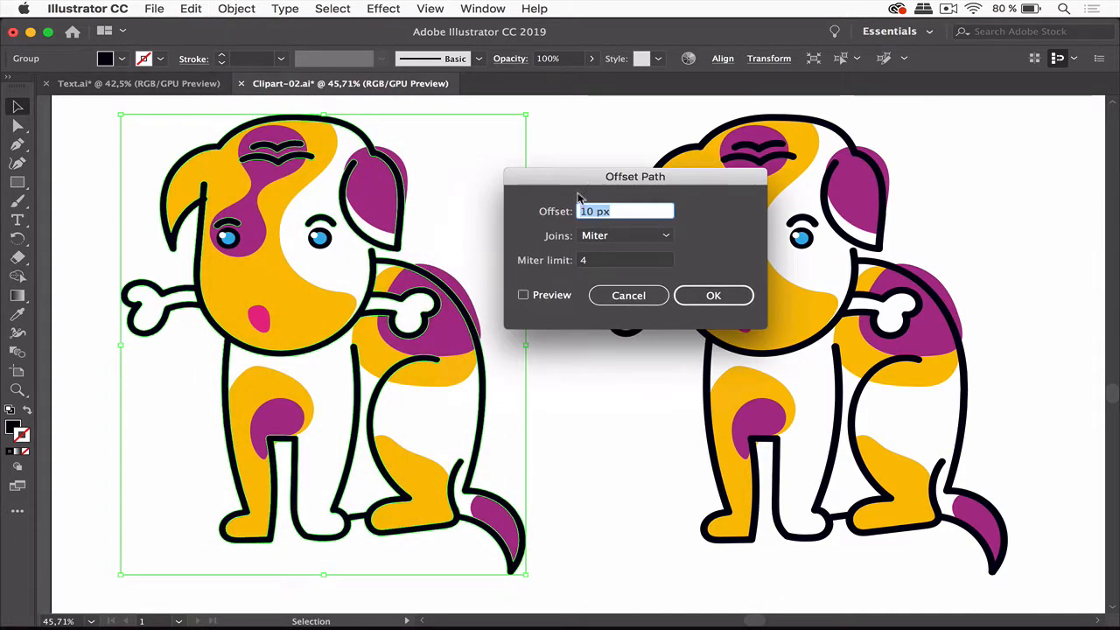
{"action": "left_click", "coordinate": [557, 297]}
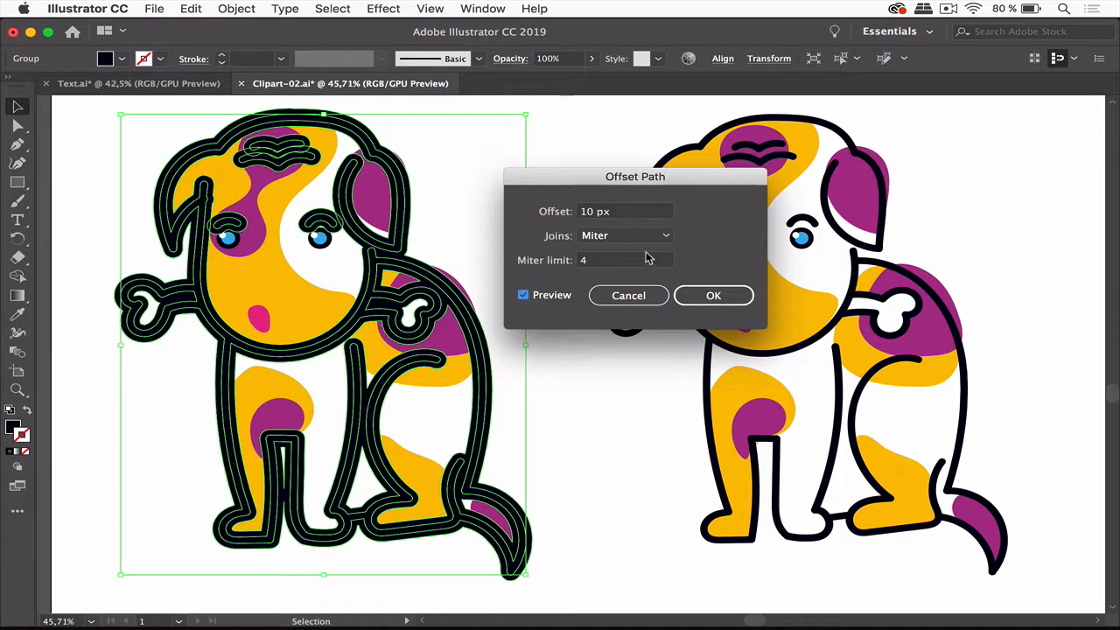
Preview the outline group with an offset of 2 px
{"action": "left_click", "coordinate": [621, 214]}
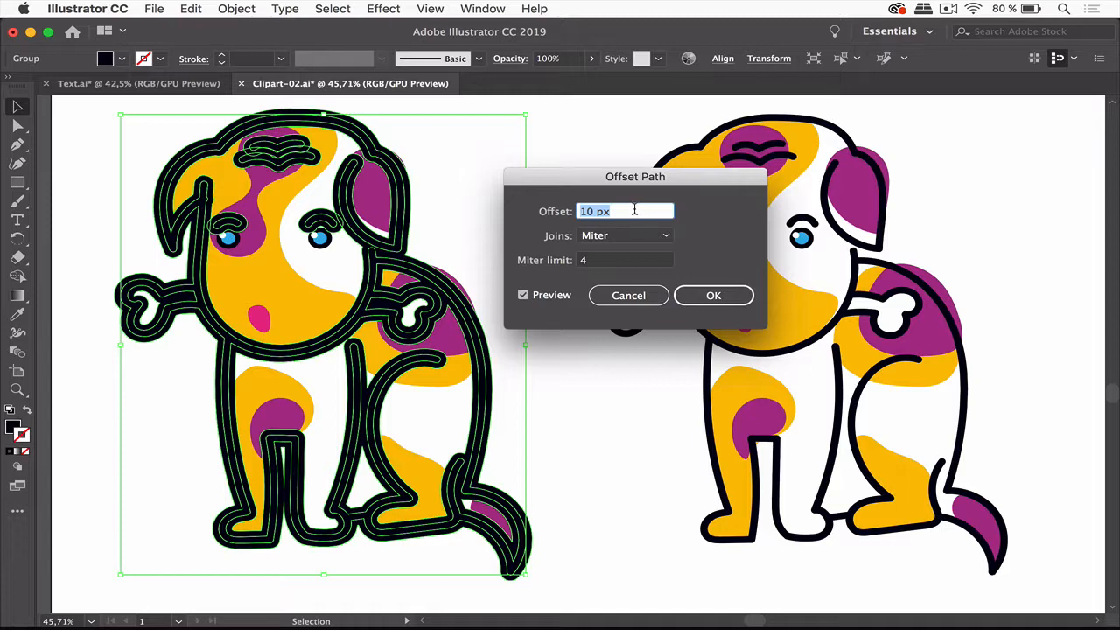
{"action": "type", "text": "2"}
{"action": "key", "text": "Tab"}
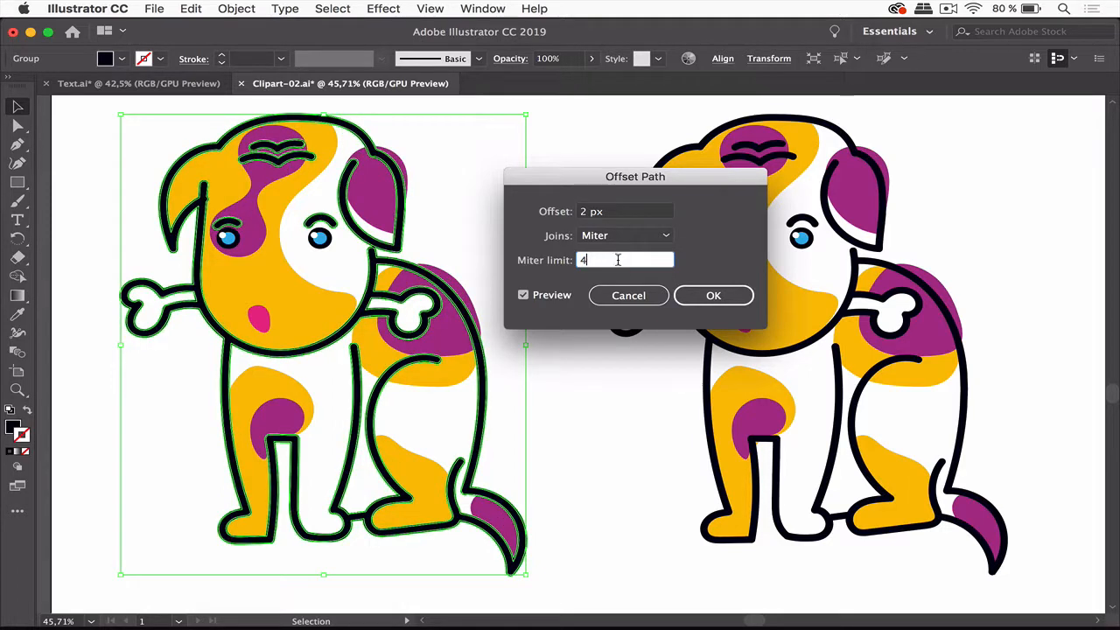
Set the offset to 4 px with Miter joins and apply it to the left dog's outline
{"action": "left_click", "coordinate": [619, 215]}
{"action": "left_click_drag", "start_coordinate": [618, 215], "coordinate": [578, 210]}
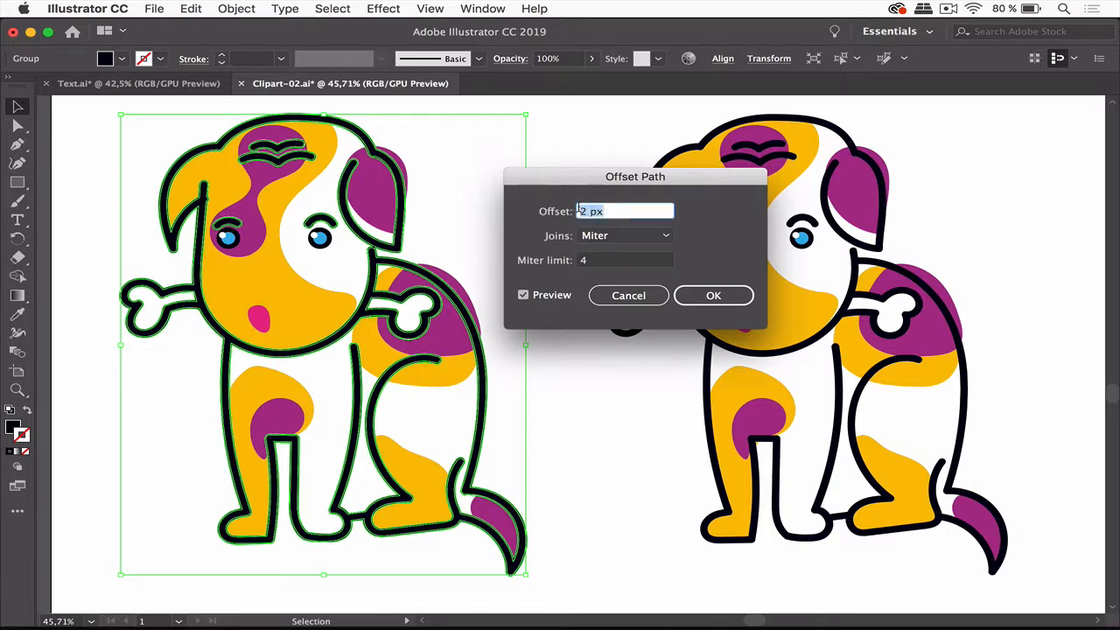
{"action": "type", "text": "4"}
{"action": "left_click", "coordinate": [600, 260]}
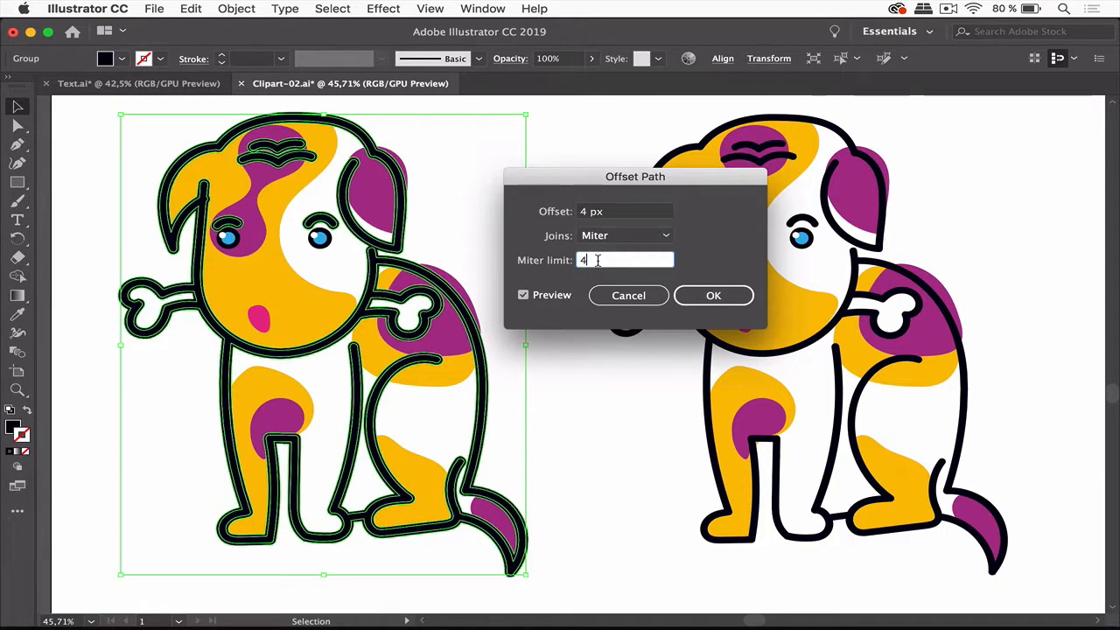
{"action": "left_click", "coordinate": [721, 299]}
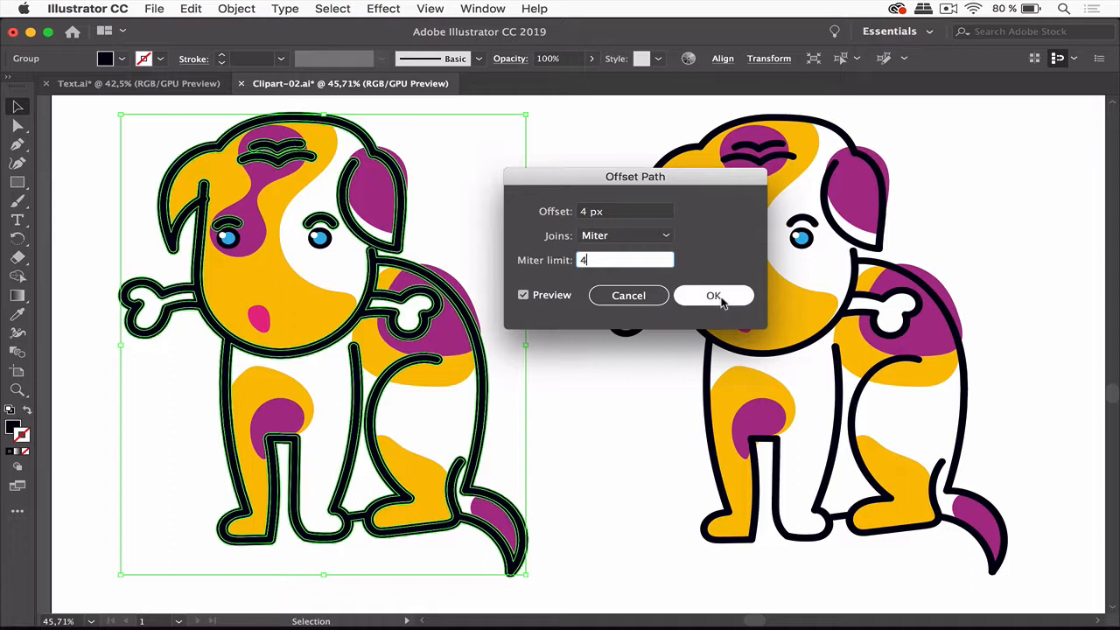
{"action": "left_click", "coordinate": [716, 297]}
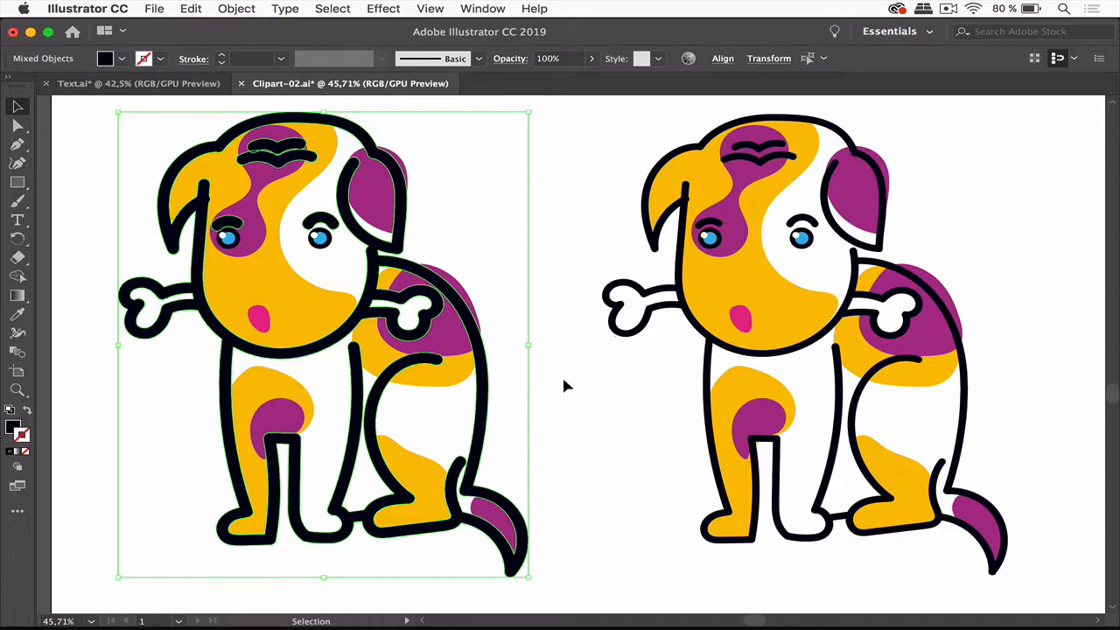
Select the left dog's thickened outline group to examine its original and offset contours
{"action": "left_click", "coordinate": [478, 413]}
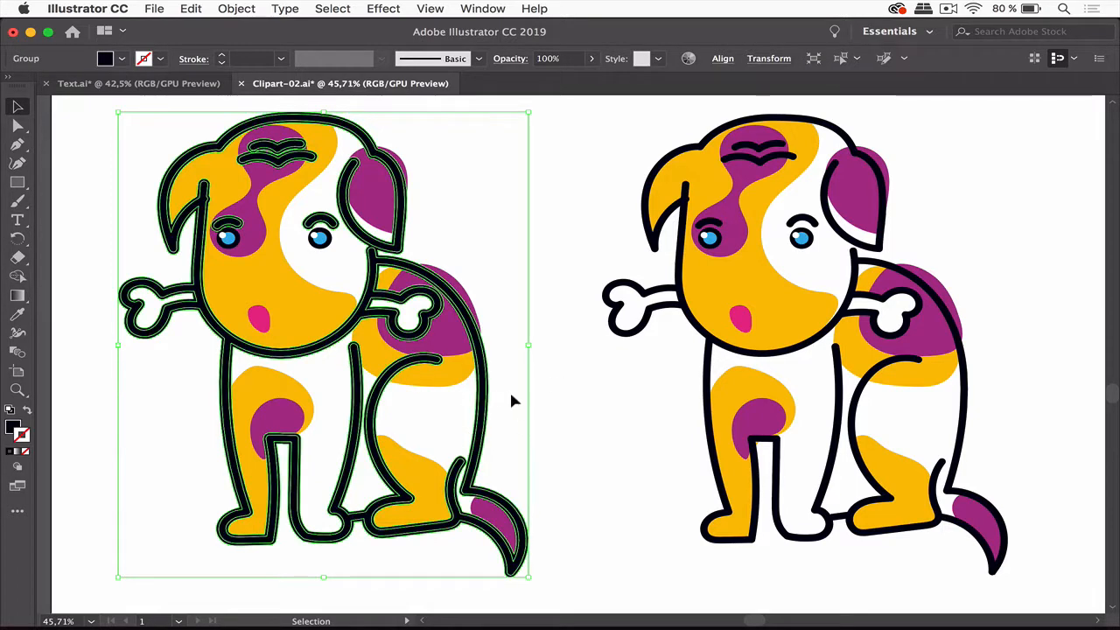
{"action": "left_click", "coordinate": [565, 407]}
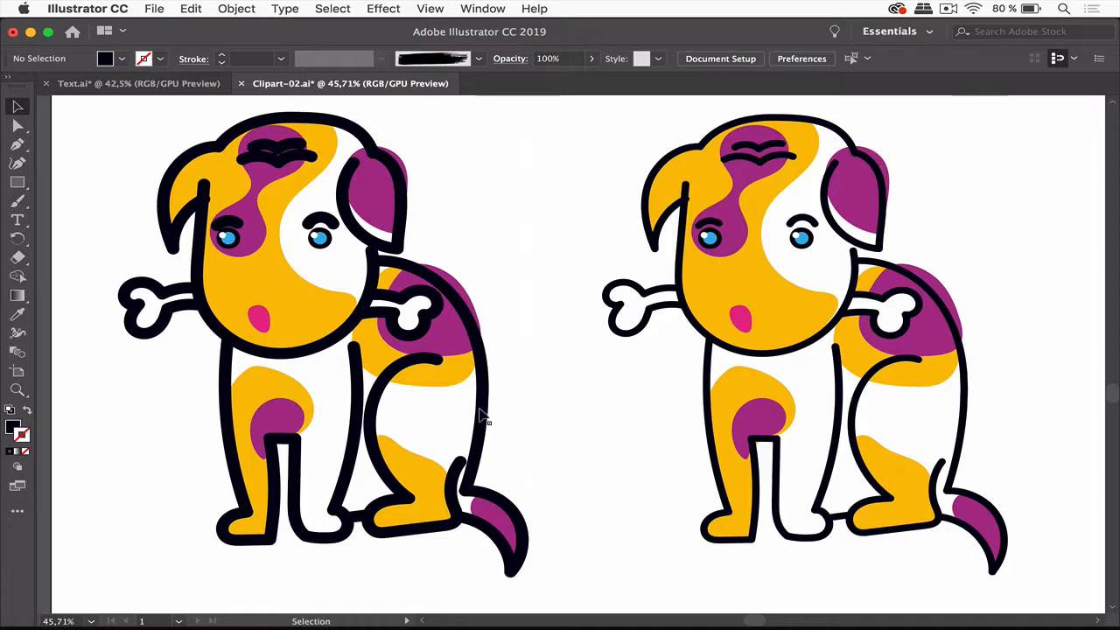
{"action": "left_click", "coordinate": [483, 414]}
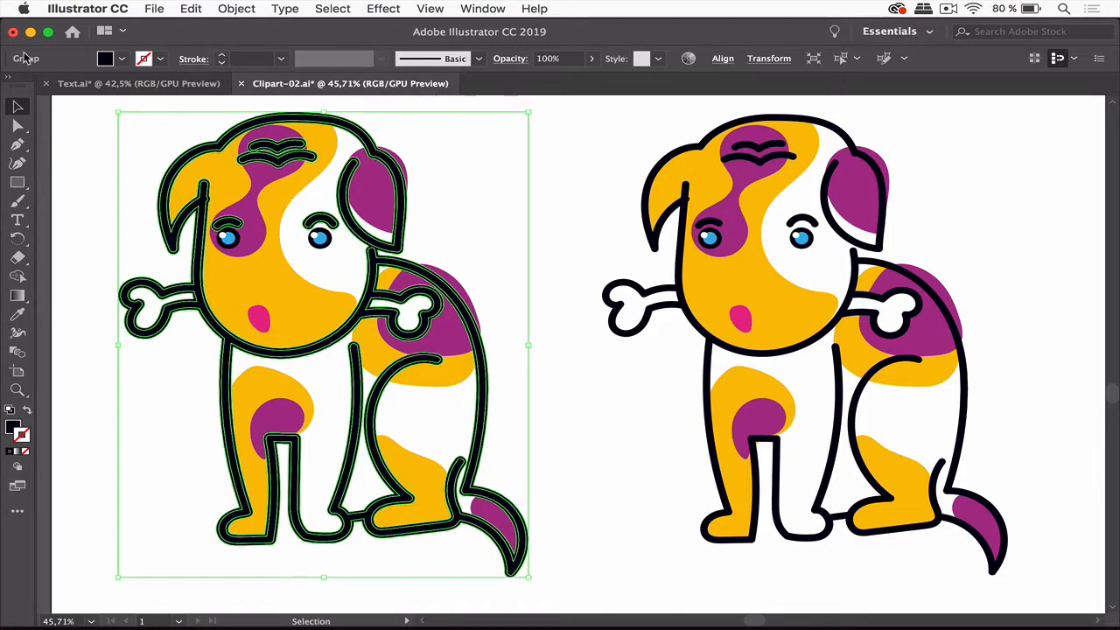
Ungroup the left dog's thickened outline, then pull out and delete its original thinner compound path
{"action": "left_click", "coordinate": [246, 7]}
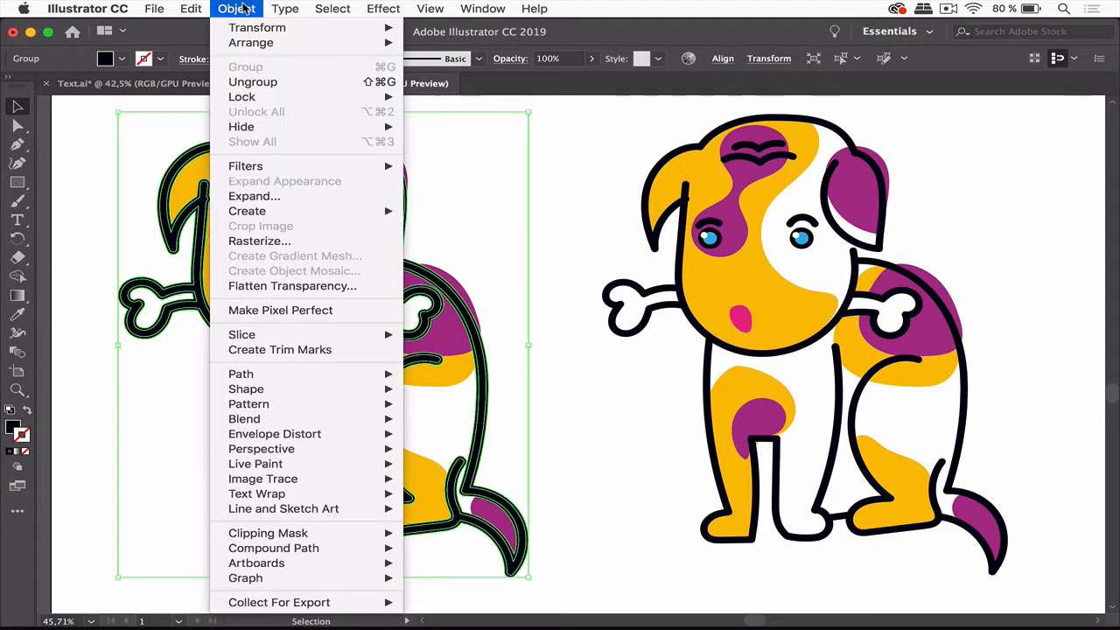
{"action": "left_click", "coordinate": [251, 80]}
{"action": "left_click", "coordinate": [571, 408]}
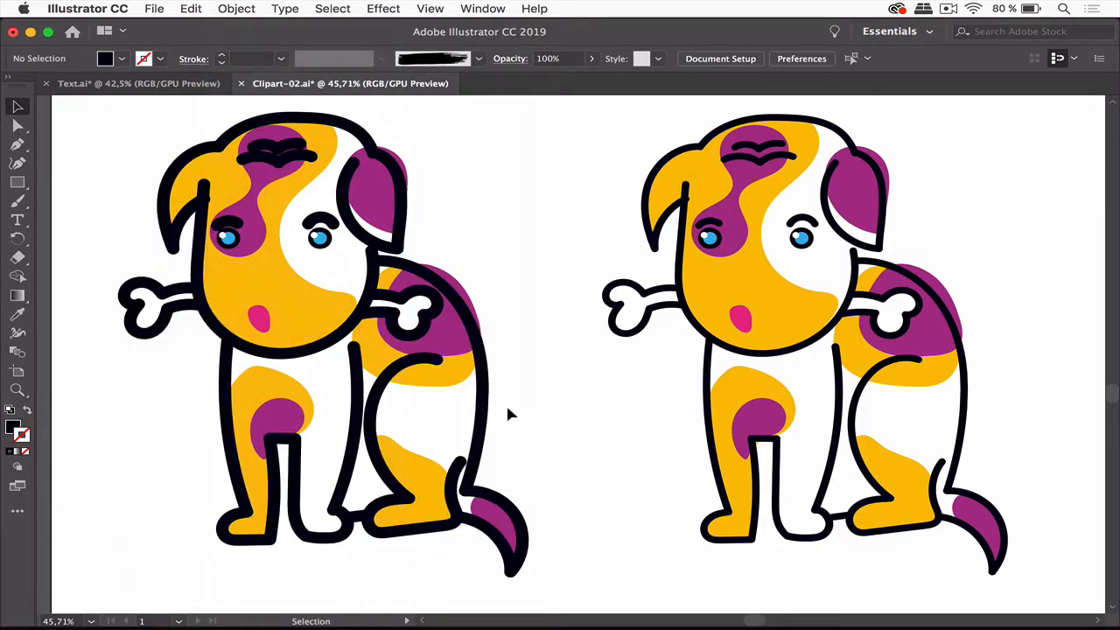
{"action": "left_click_drag", "start_coordinate": [487, 407], "coordinate": [644, 411]}
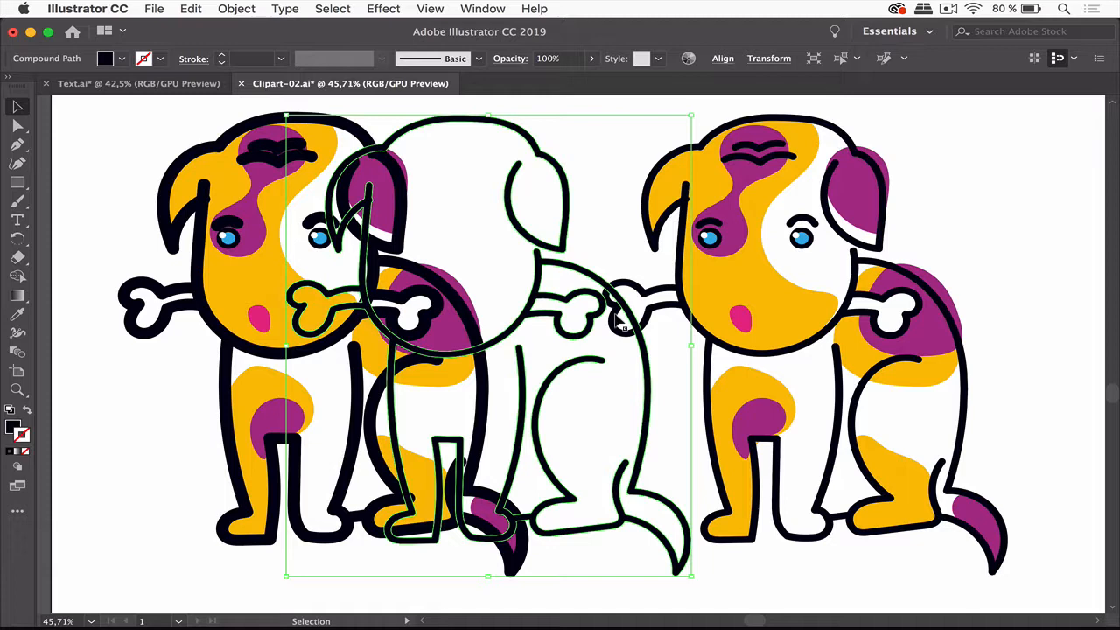
{"action": "key", "text": "Delete"}
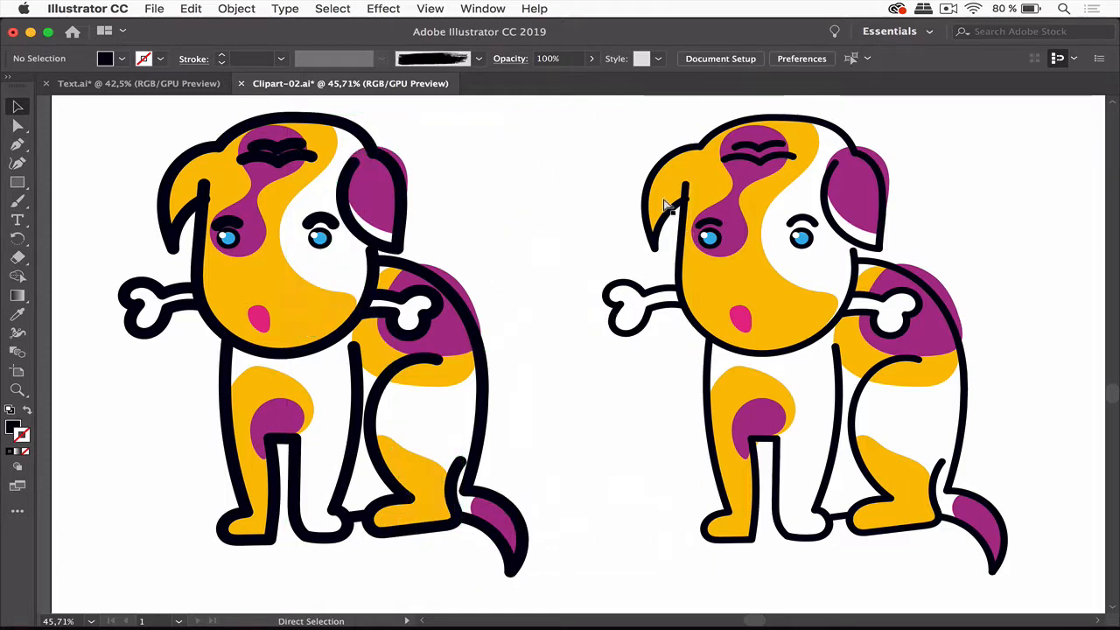
Undo the left dog's outline edits back to before the Offset Path command and clear the selection
{"action": "key", "text": "super+z"}
{"action": "key", "text": "super+z"}
{"action": "key", "text": "super+z"}
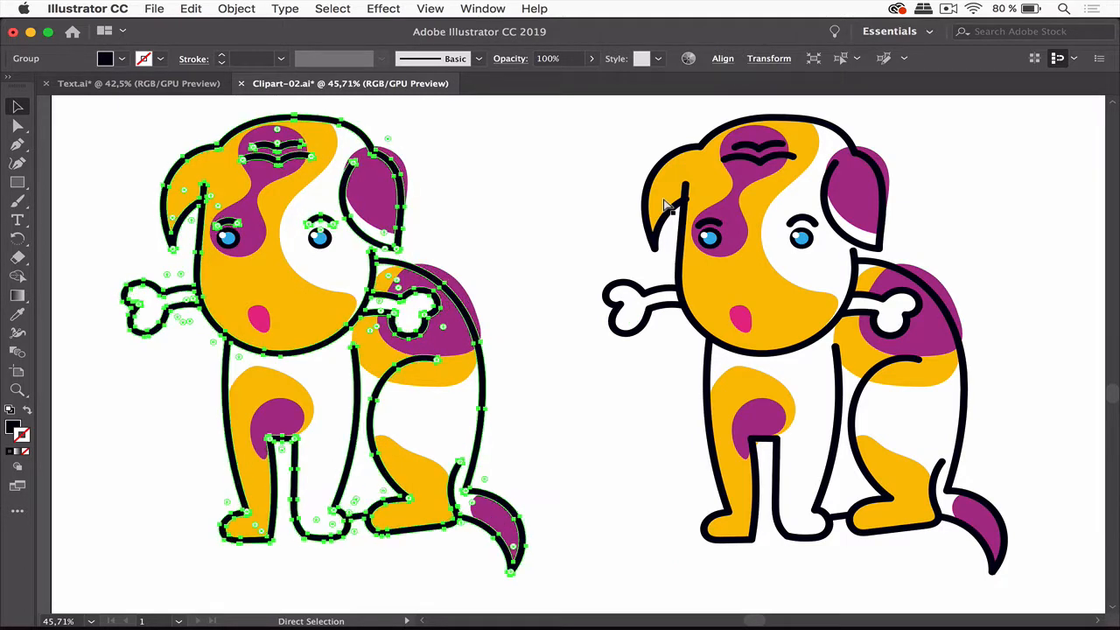
{"action": "key", "text": "v"}
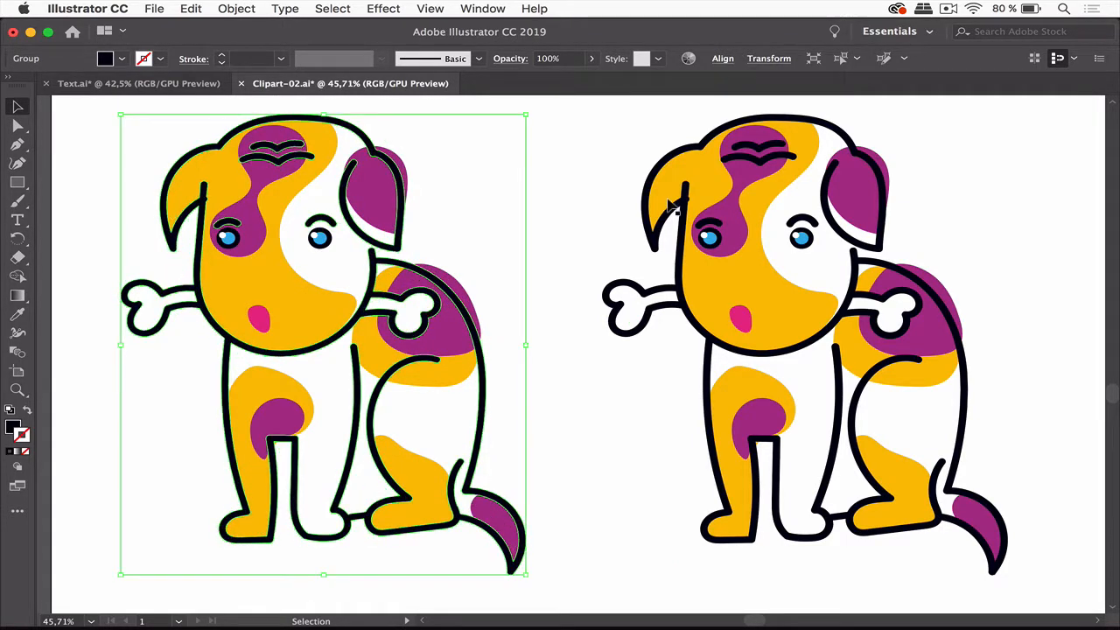
{"action": "left_click", "coordinate": [565, 245]}
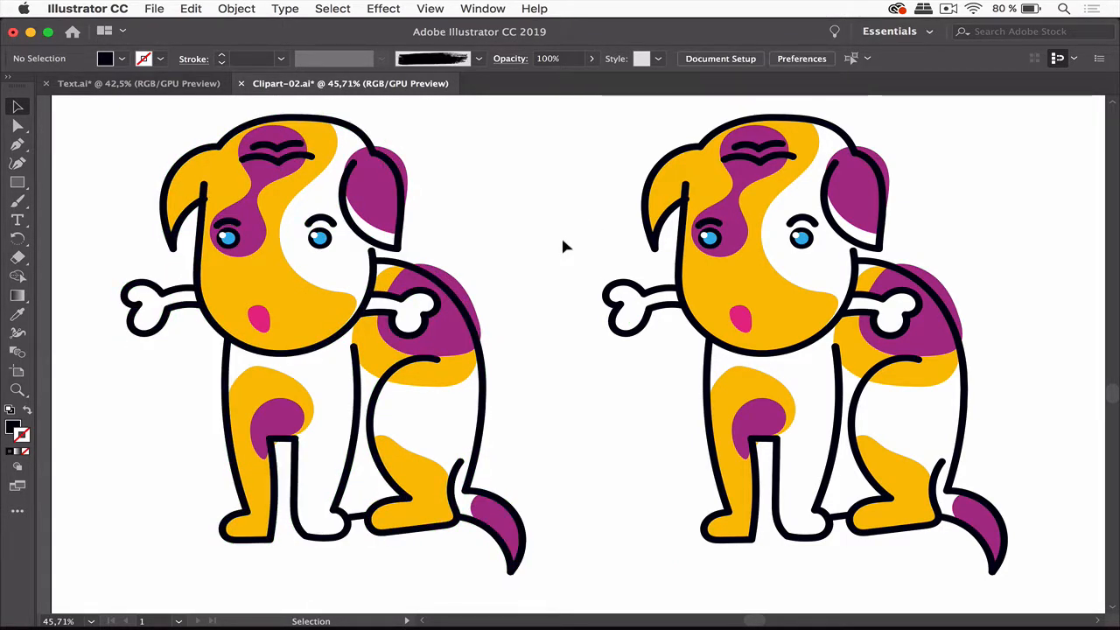
Start the Offset Path effect on the left dog's black outline group and preview it with an offset of -2 px
{"action": "left_click", "coordinate": [372, 270]}
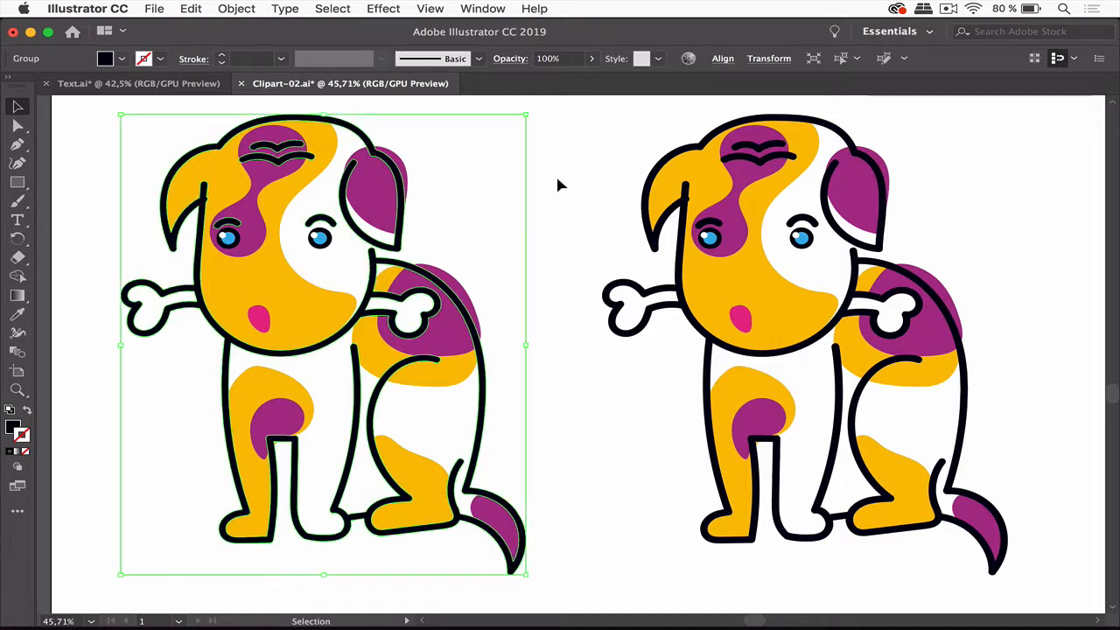
{"action": "left_click", "coordinate": [394, 8]}
{"action": "mouse_move", "coordinate": [411, 168]}
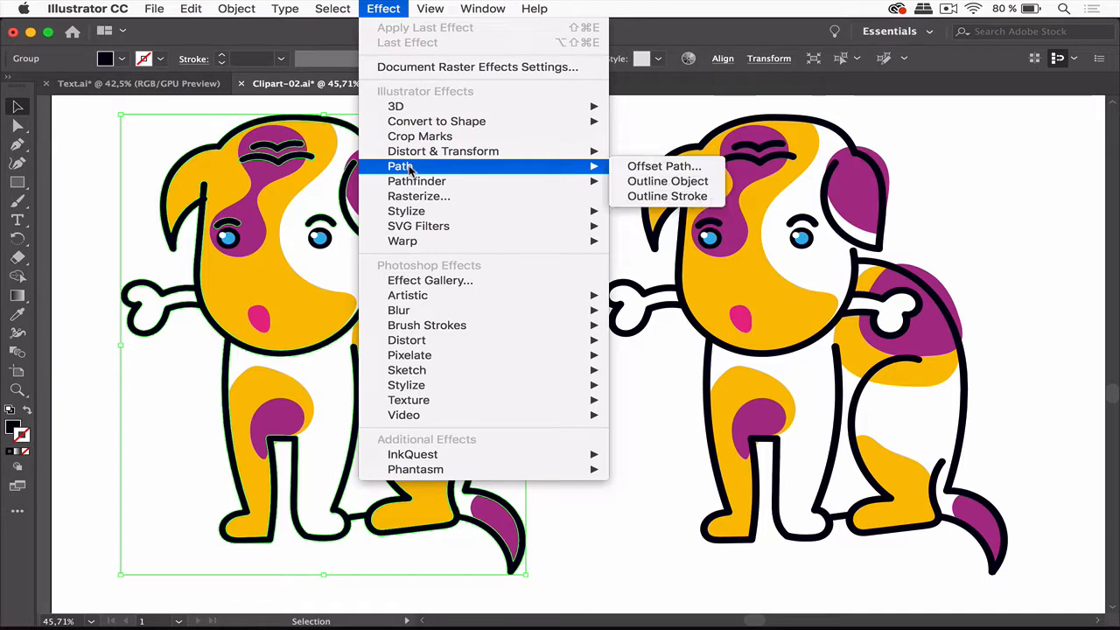
{"action": "left_click", "coordinate": [683, 166]}
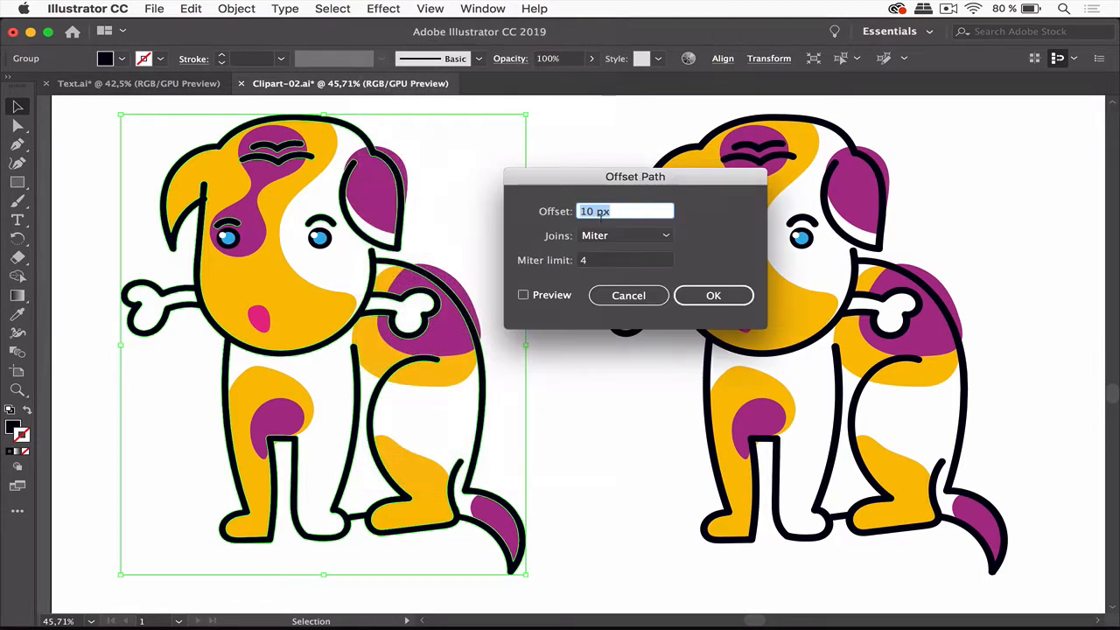
{"action": "left_click", "coordinate": [543, 295]}
{"action": "left_click", "coordinate": [625, 212]}
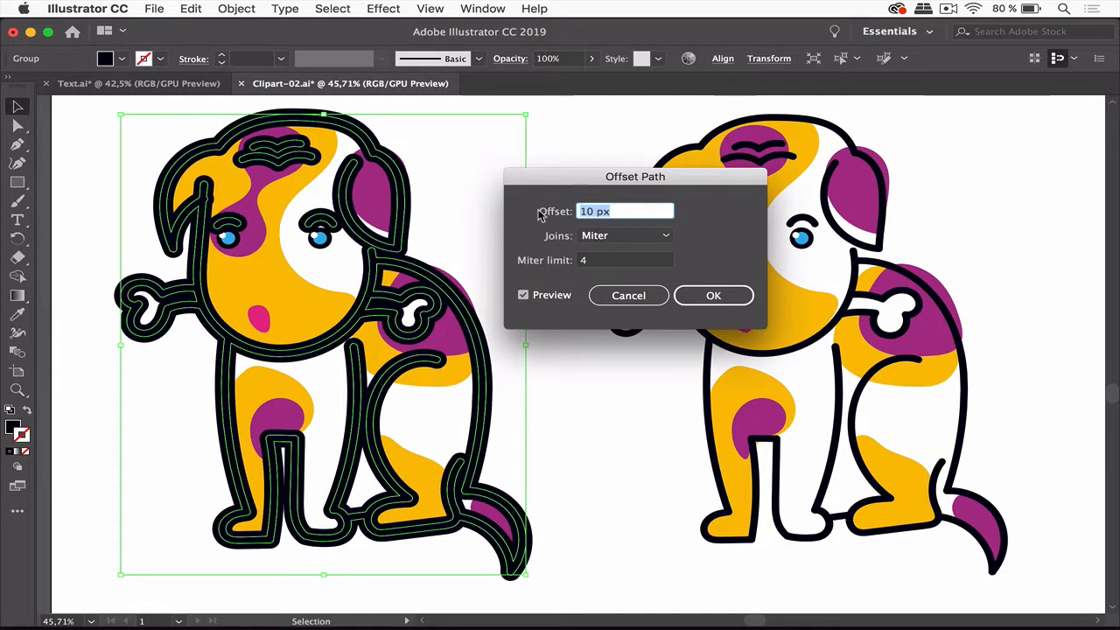
{"action": "type", "text": "-2"}
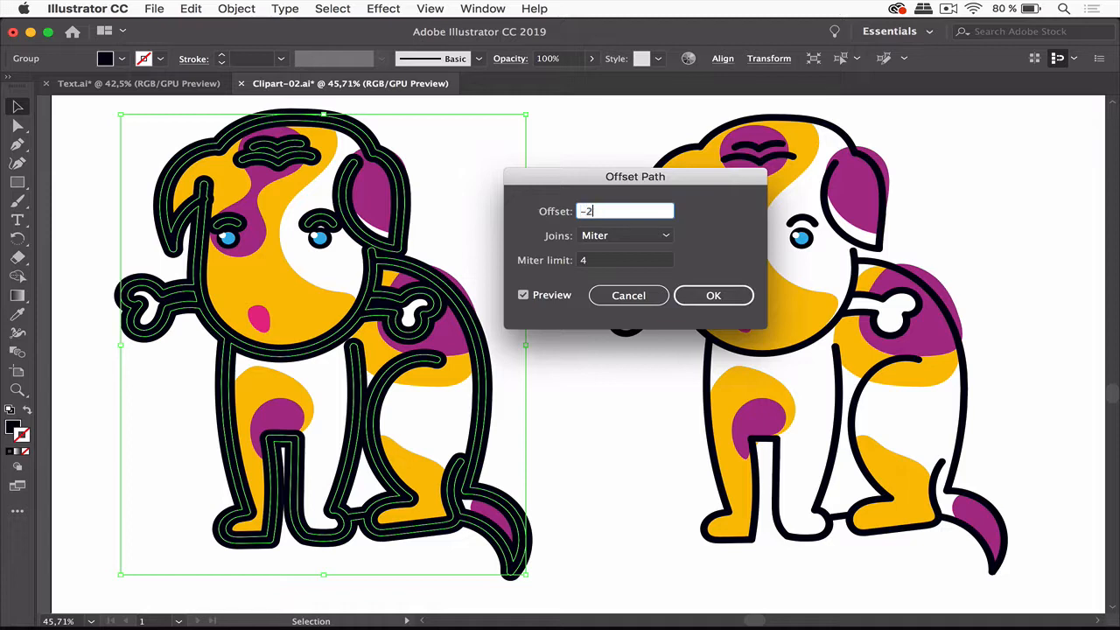
{"action": "left_click", "coordinate": [607, 262]}
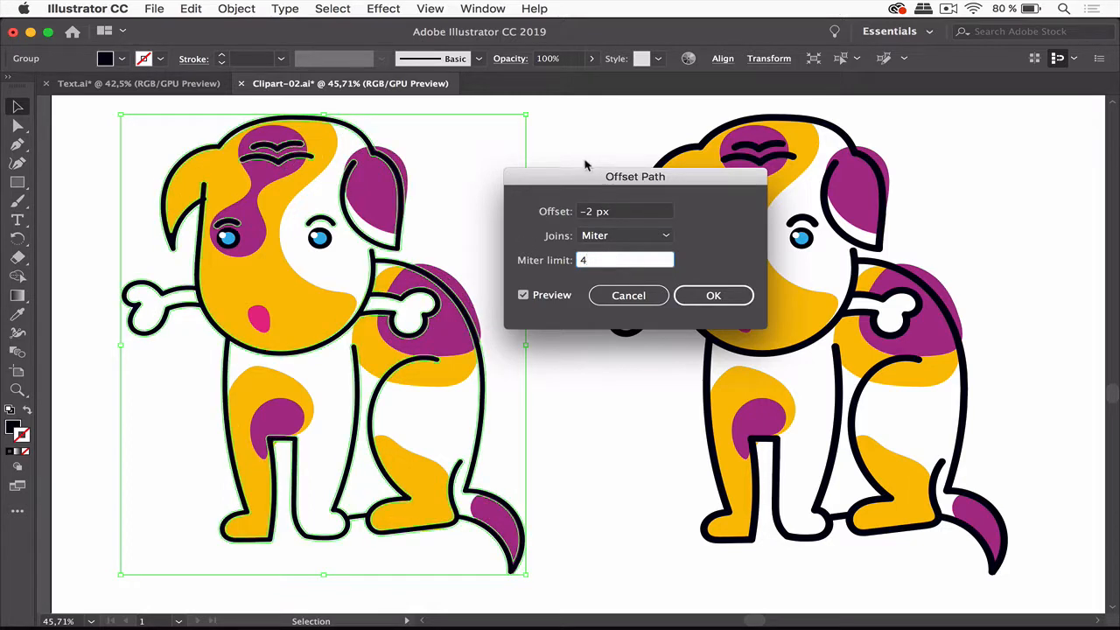
{"action": "left_click", "coordinate": [602, 215]}
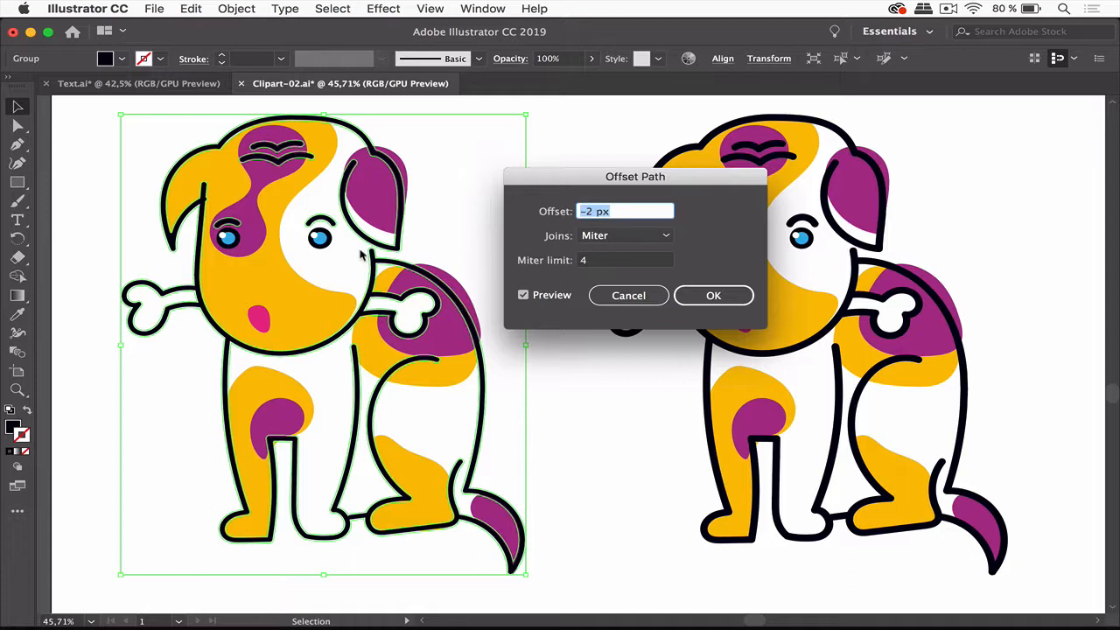
{"action": "left_click", "coordinate": [587, 212]}
{"action": "double_click", "coordinate": [589, 212]}
{"action": "type", "text": "6"}
{"action": "left_click", "coordinate": [610, 261]}
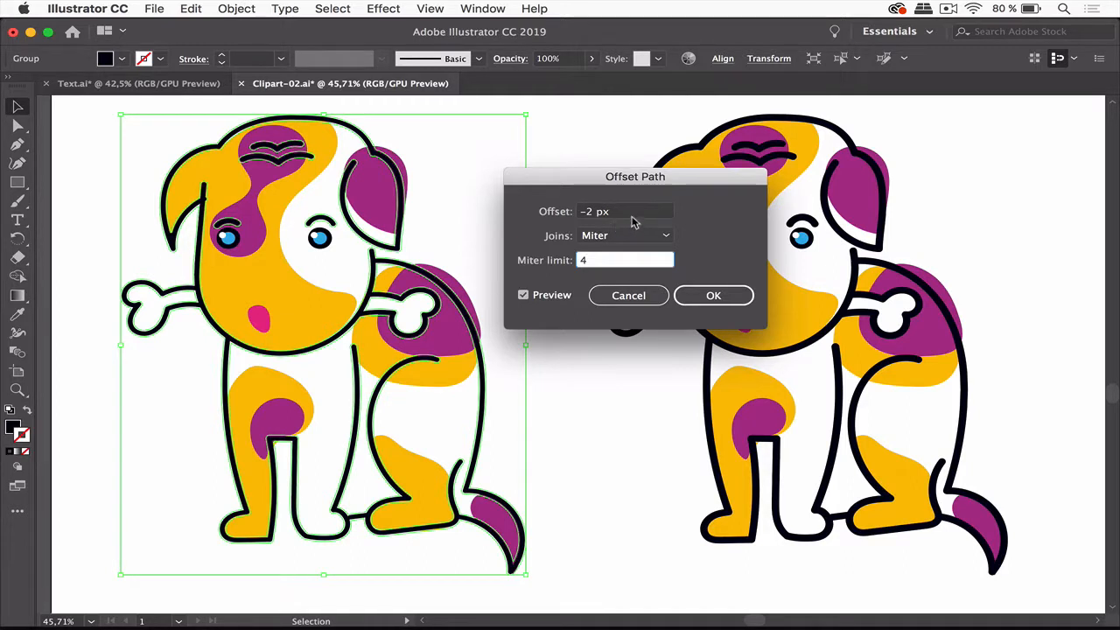
Compare offsets of -2 px and -4 px in the effect preview, leaving the offset at -4 px
{"action": "double_click", "coordinate": [596, 212]}
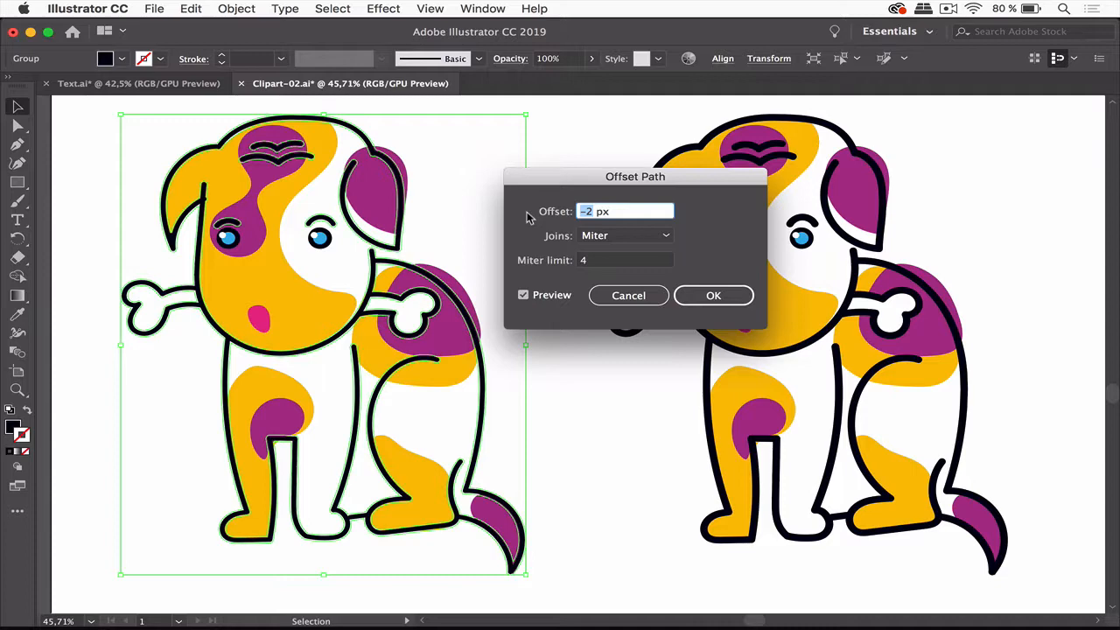
{"action": "key", "text": "Down"}
{"action": "key", "text": "Down"}
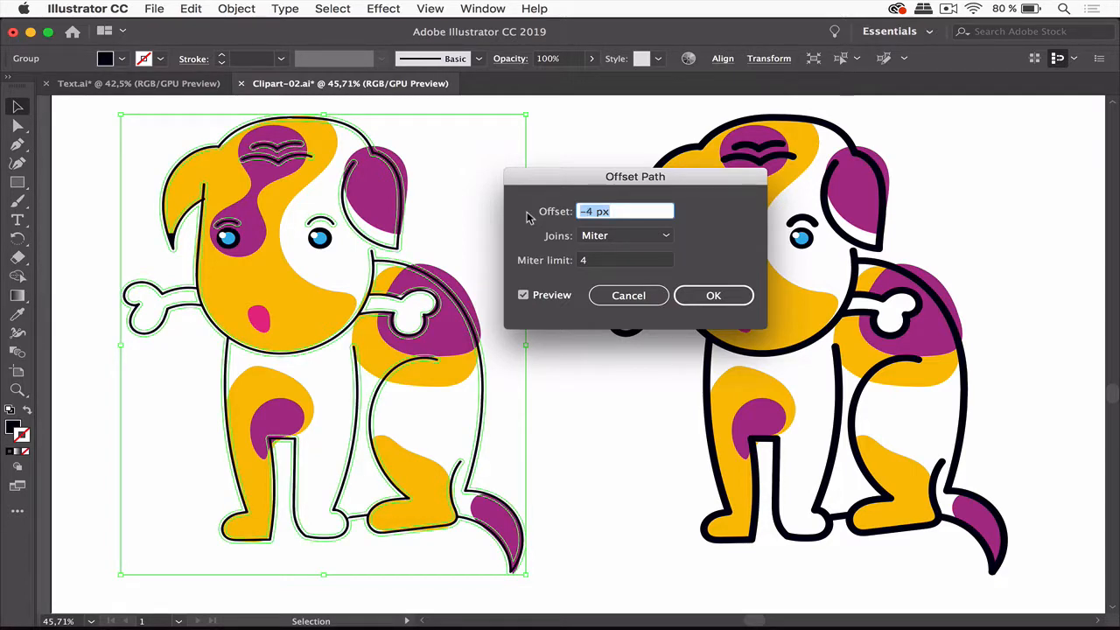
{"action": "key", "text": "Up"}
{"action": "key", "text": "Up"}
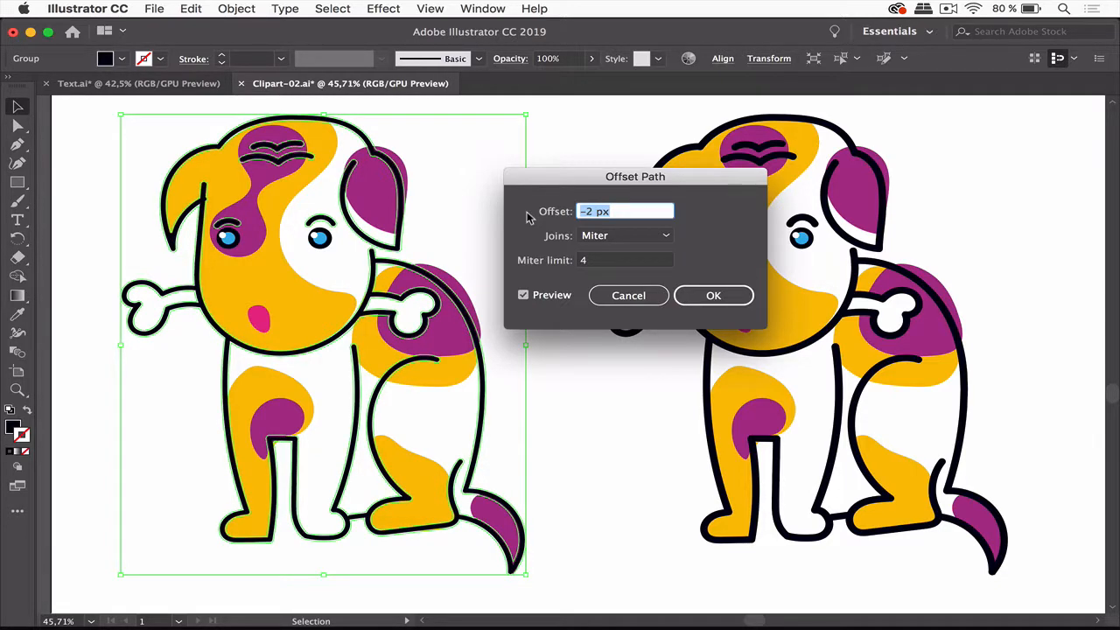
{"action": "key", "text": "Down"}
{"action": "key", "text": "Down"}
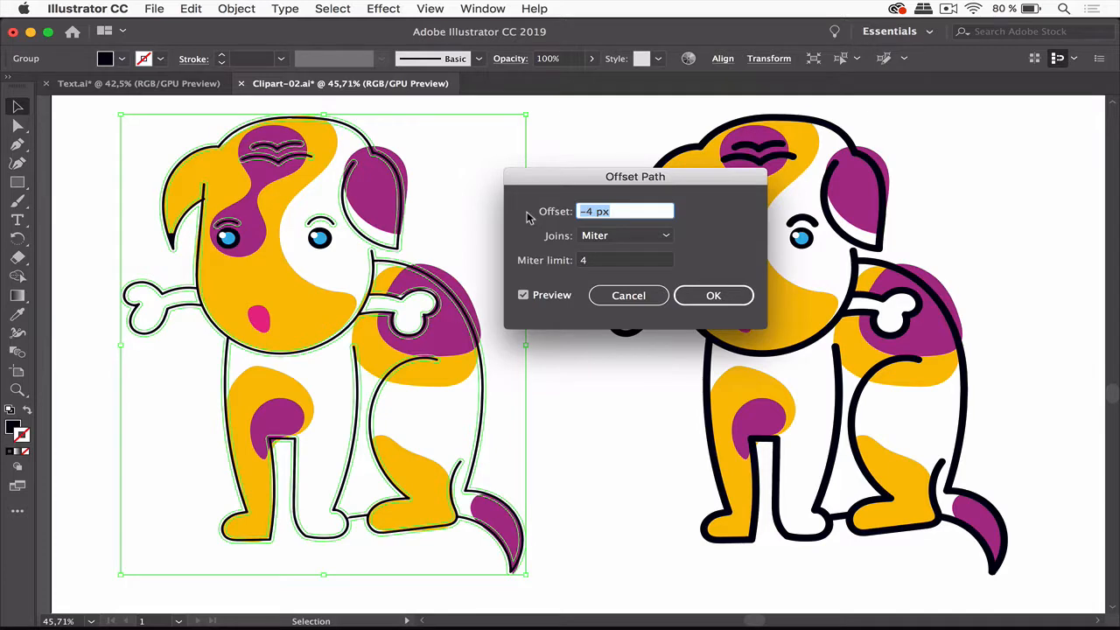